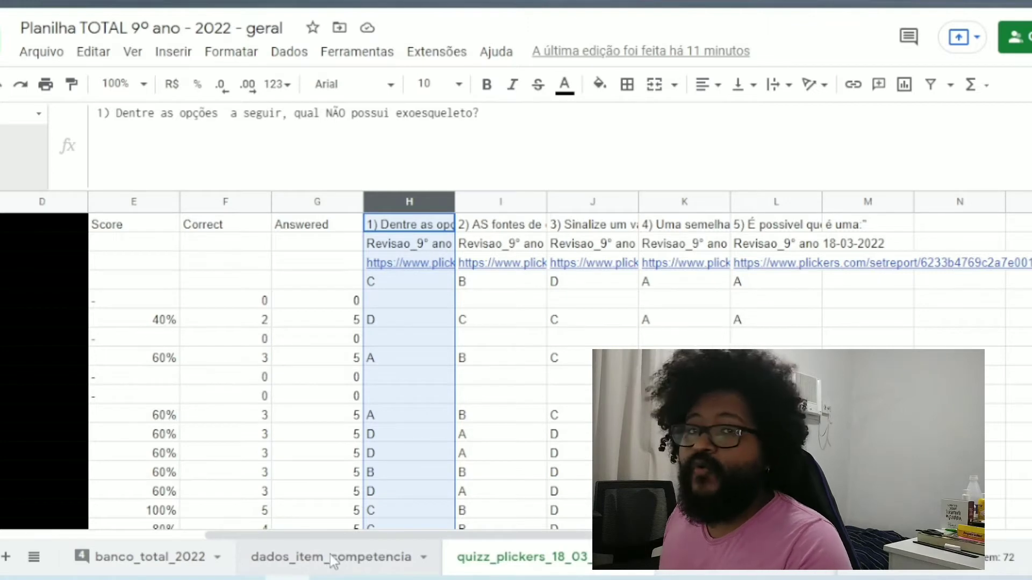
Step: Open the dados_item_competencia sheet and look over the quizz_plickers_18_03_2022 question headers in columns Q to S
left_click(333, 557)
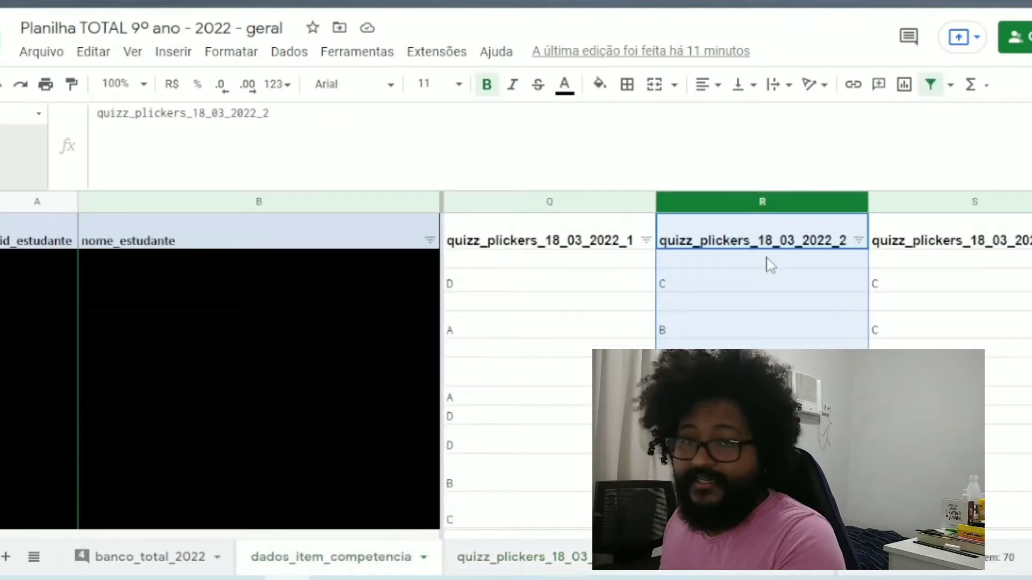
left_click(597, 247)
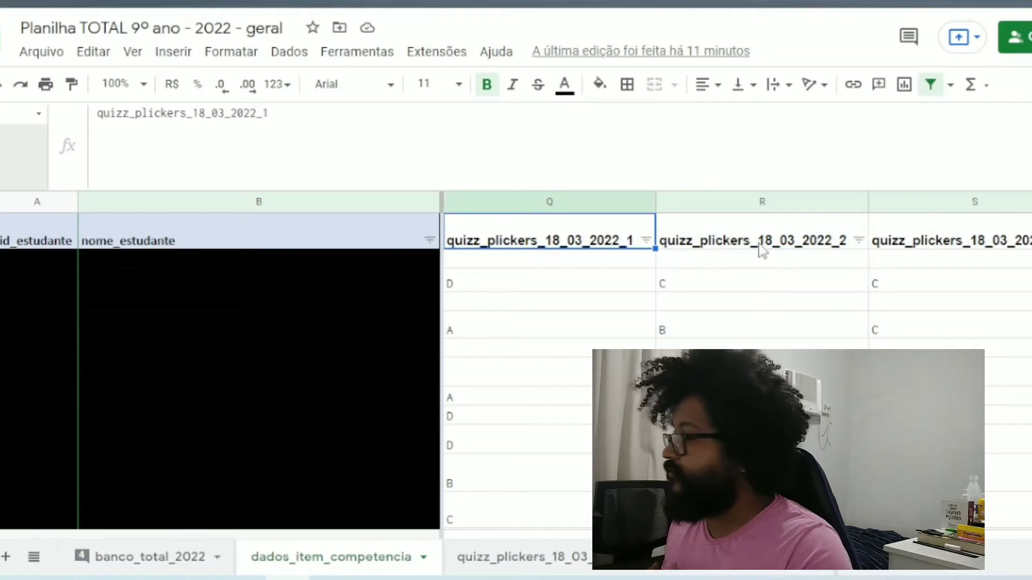
key("Right")
key("Right")
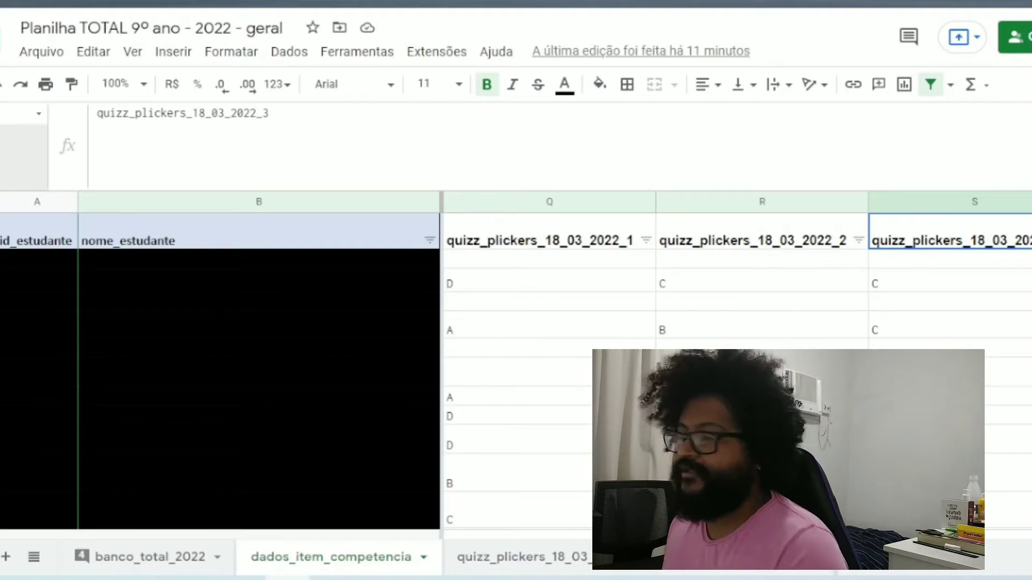
Step: Open the formula in cell Q2 at a larger browser zoom and highlight its VLOOKUP function name
left_click(542, 260)
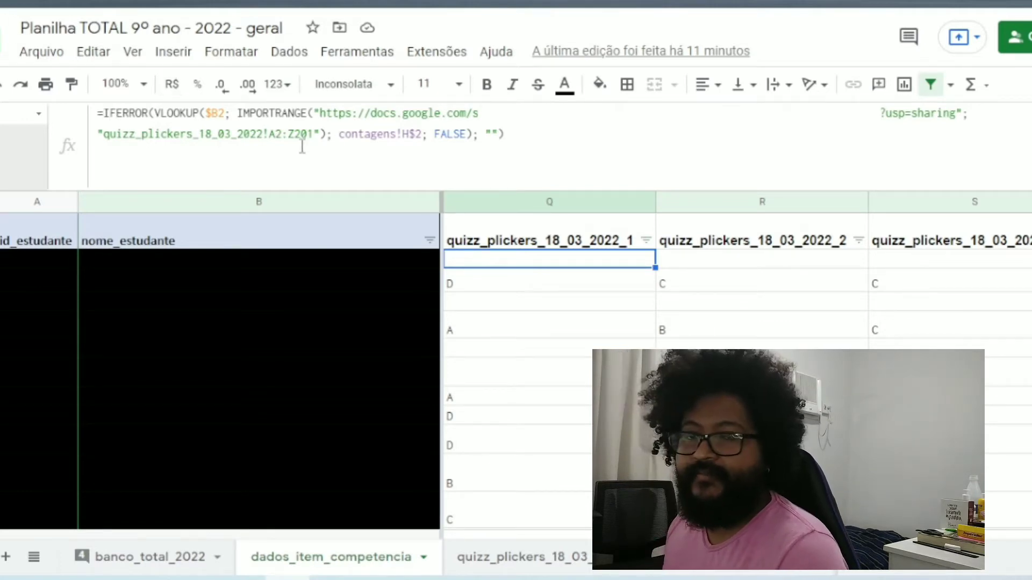
key("ctrl+plus")
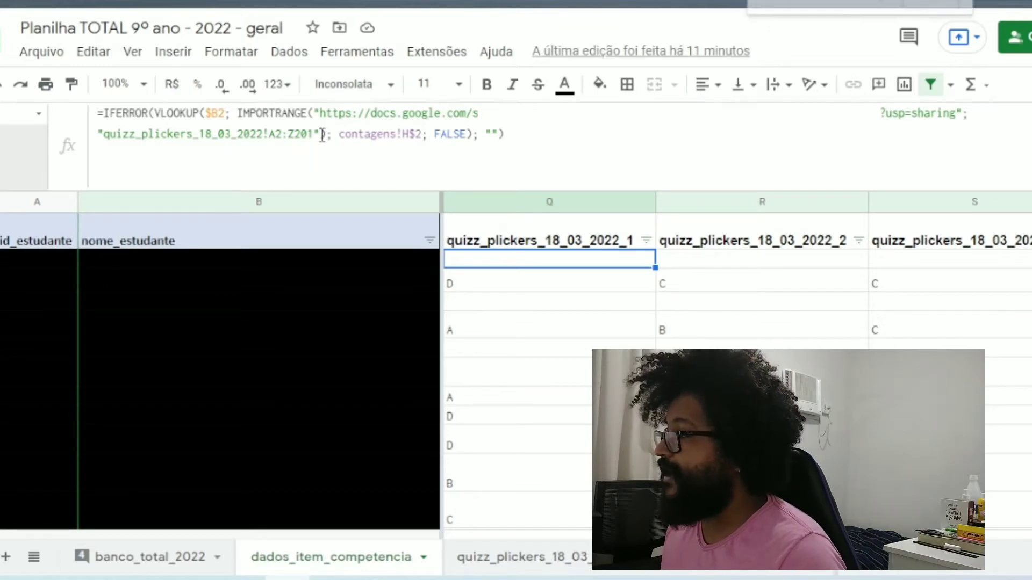
key("ctrl+plus")
key("ctrl+plus")
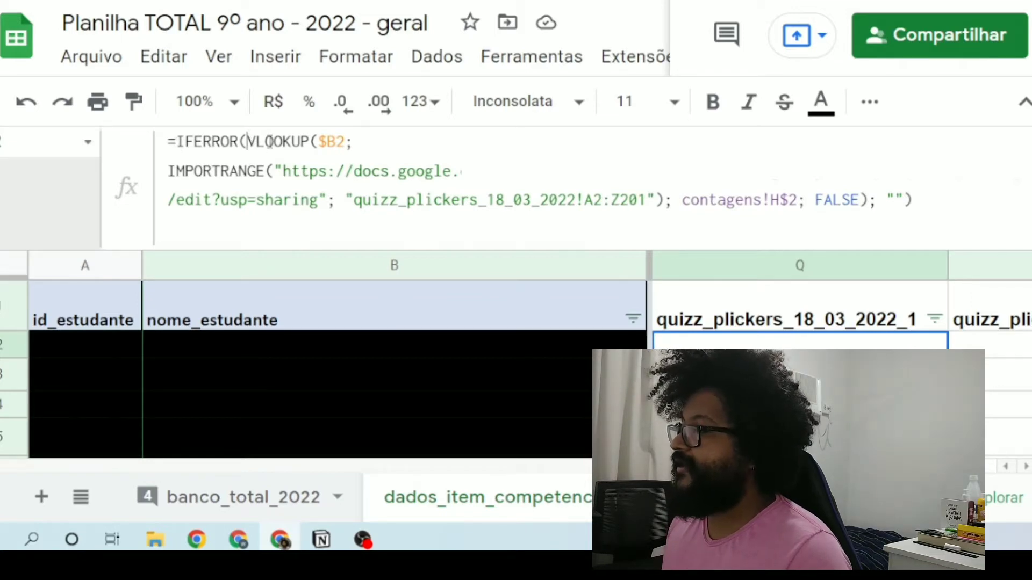
left_click(253, 141)
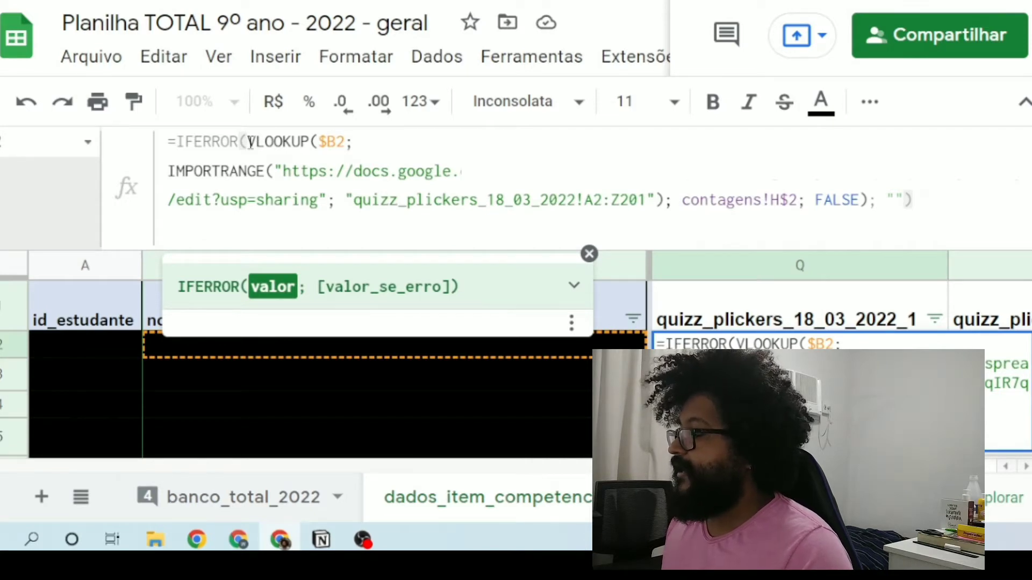
left_click_drag(248, 142, 306, 151)
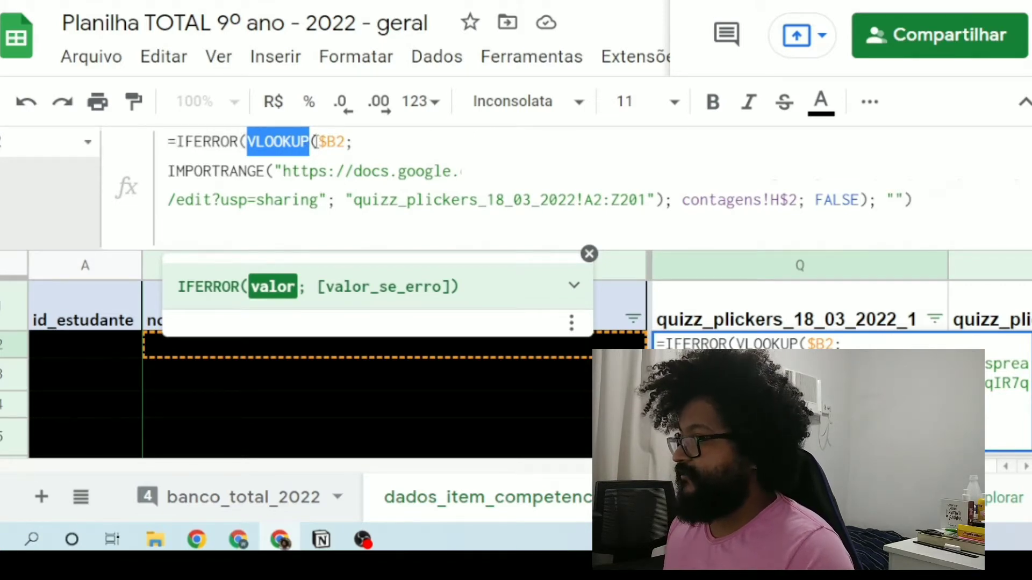
Step: Undo the accidental text move inside the $B2 search key and hide the formula help
left_click_drag(318, 142, 346, 143)
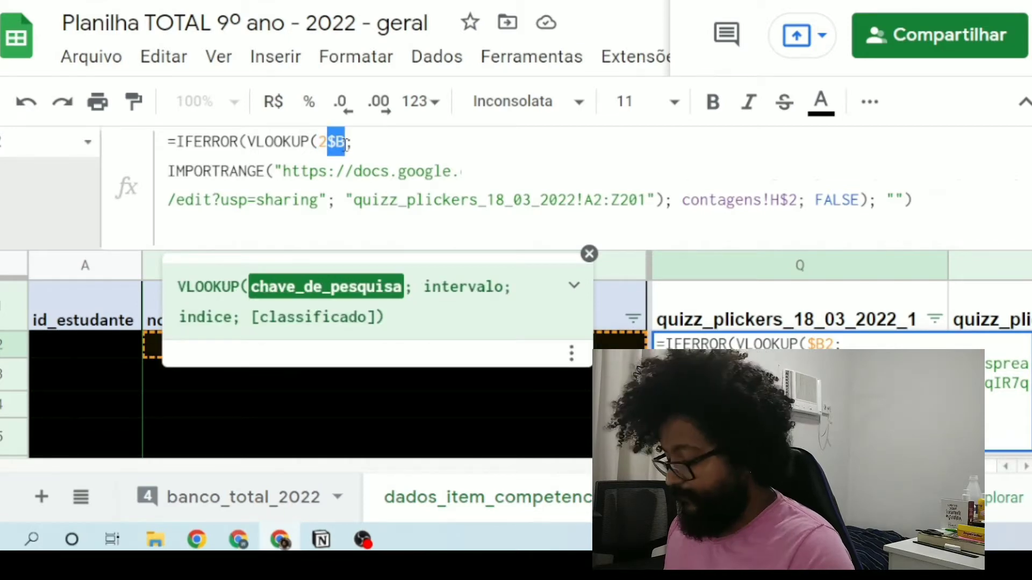
key("ctrl+z")
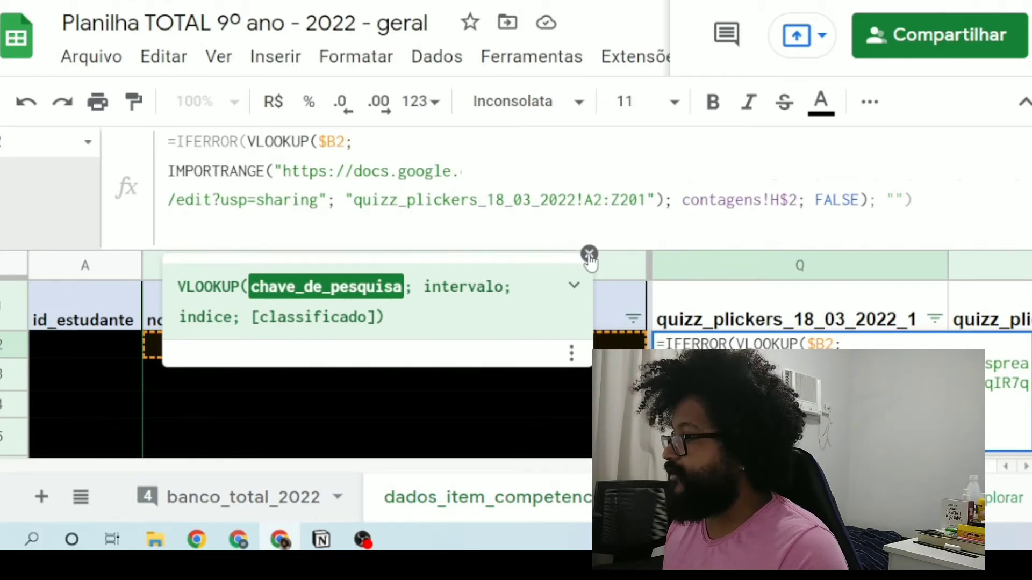
left_click(227, 288)
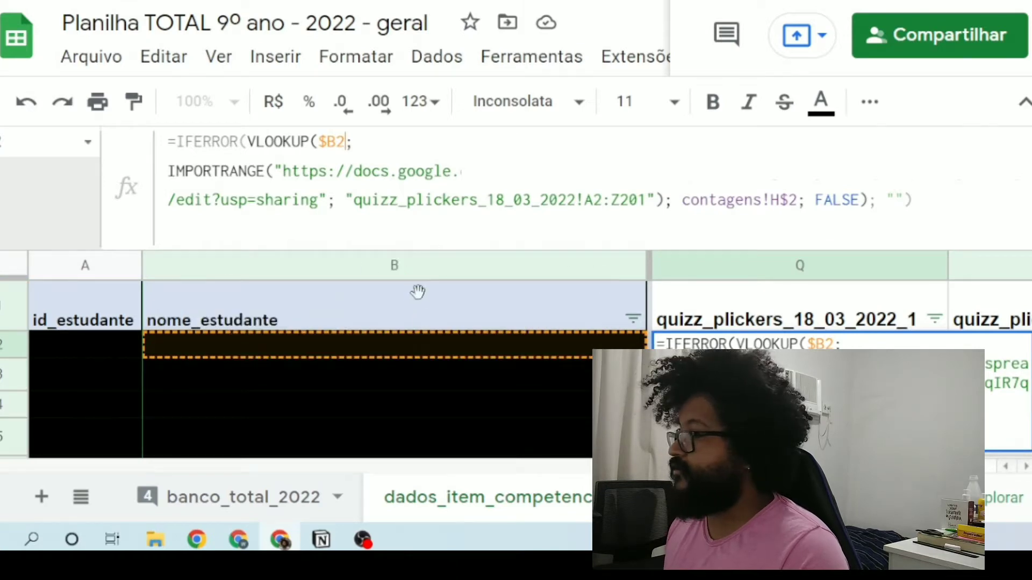
Step: Examine the $B2 search key in the VLOOKUP, highlighting its dollar sign and its row number
left_click(339, 141)
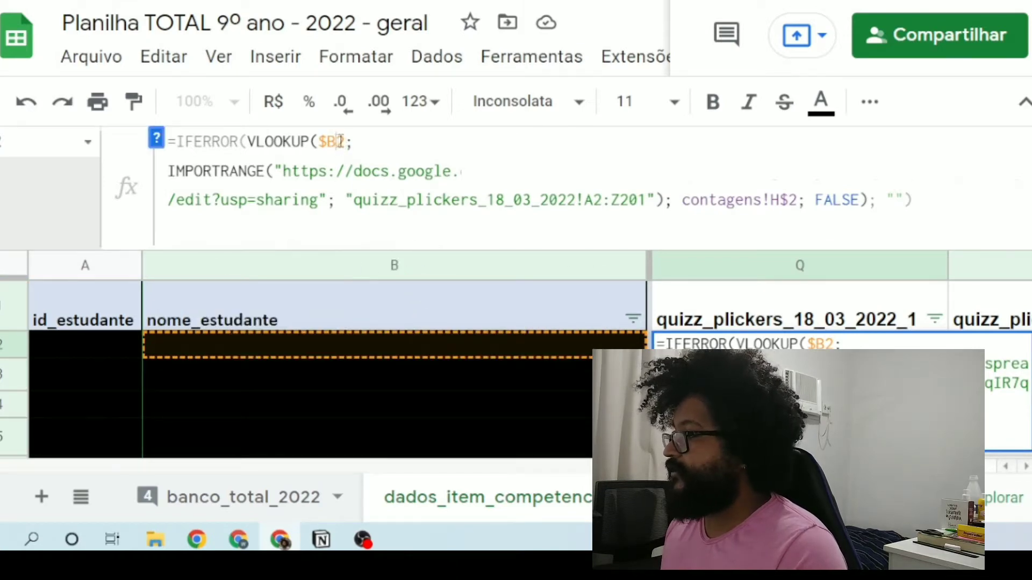
left_click_drag(339, 142, 343, 142)
left_click(328, 144)
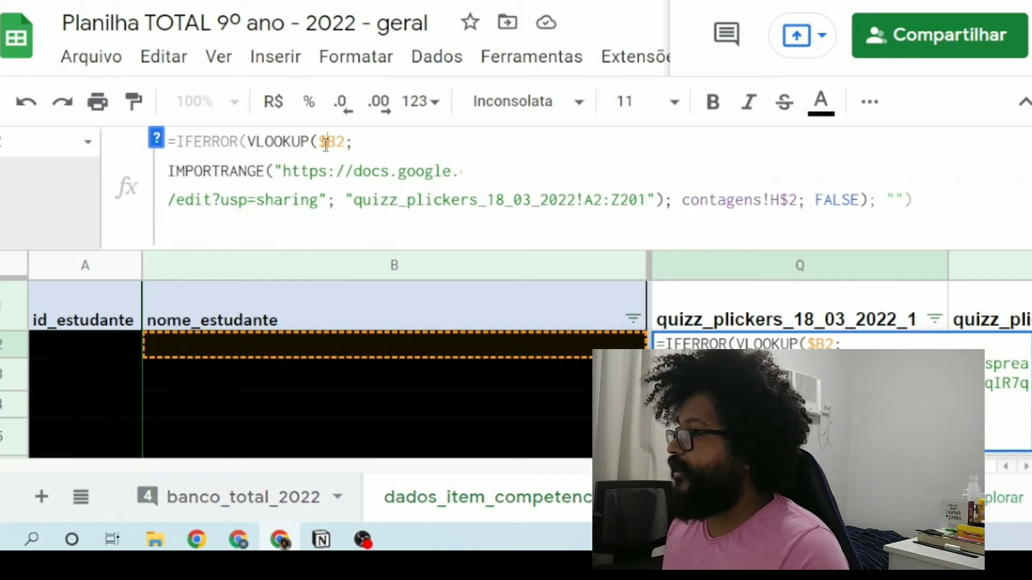
left_click_drag(320, 142, 327, 142)
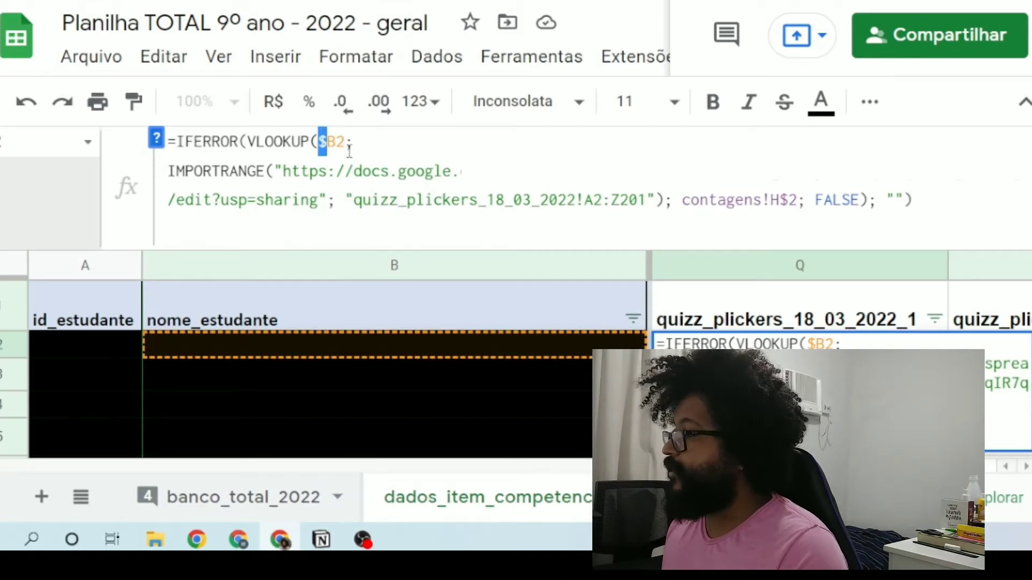
left_click(344, 143)
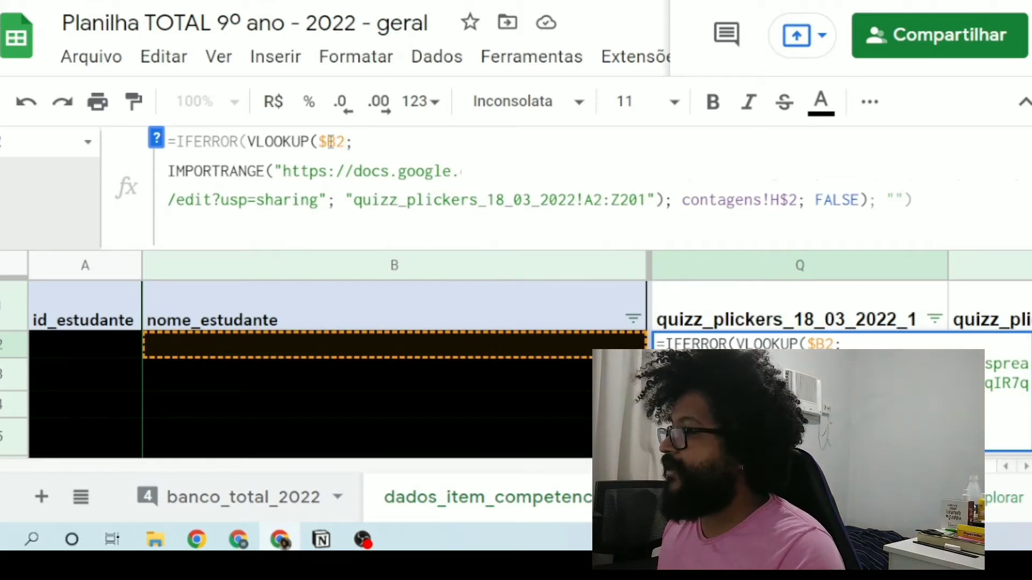
left_click_drag(337, 141, 344, 142)
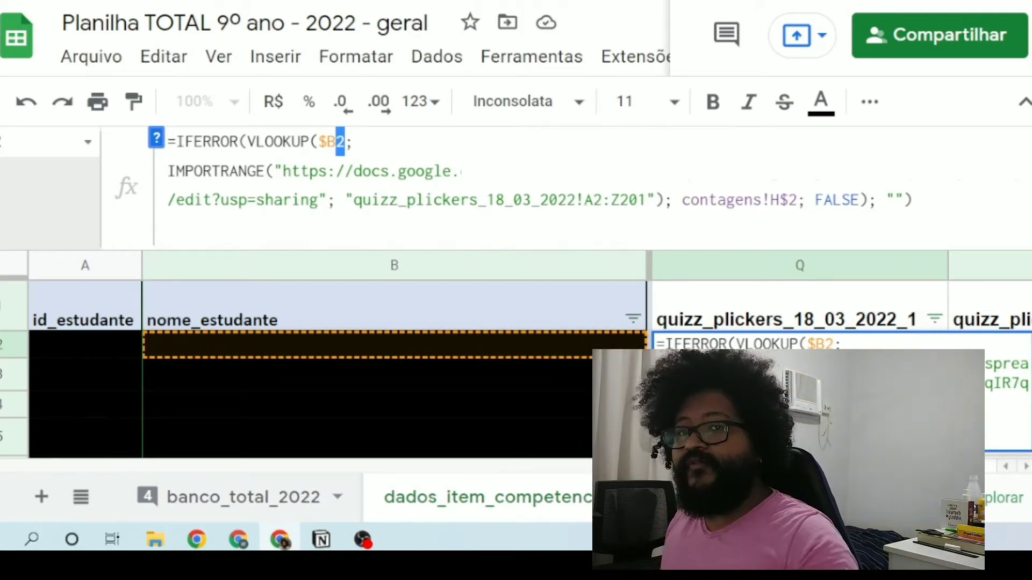
left_click(346, 142)
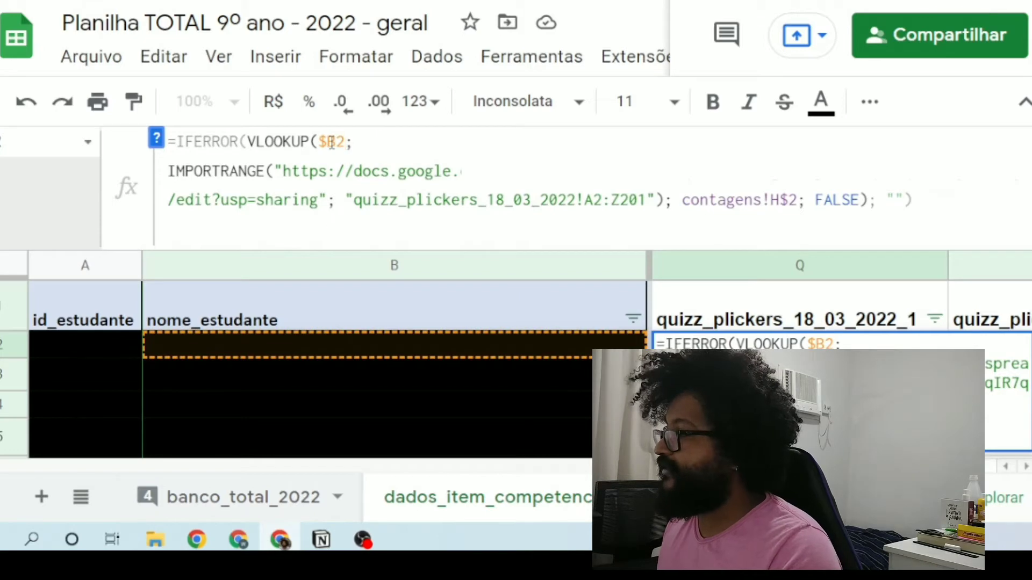
Step: Compare the fixed column part $B with the relative row 2, ending with the whole $B2 reference highlighted
left_click_drag(319, 141, 336, 142)
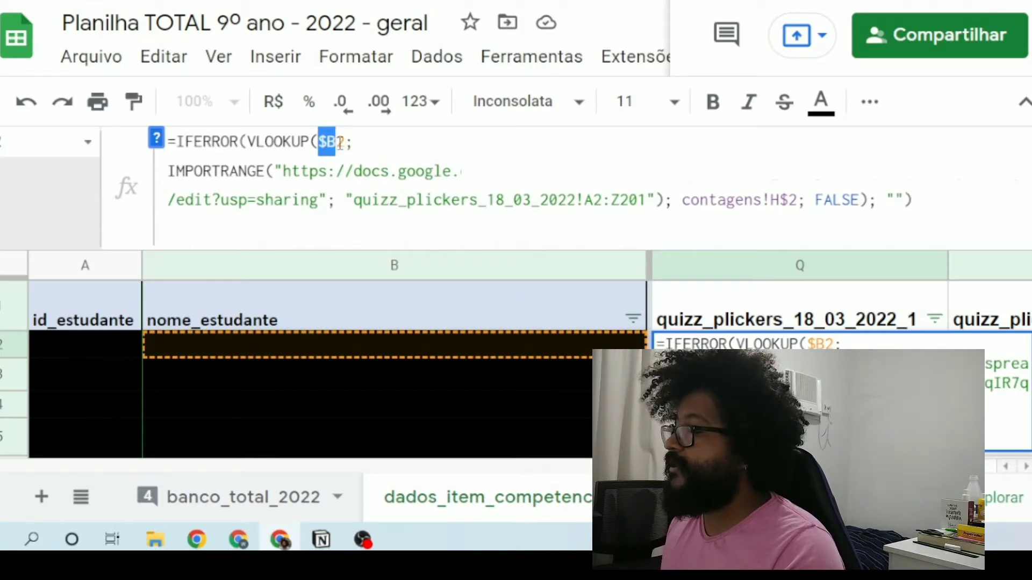
left_click(341, 143)
left_click_drag(344, 143, 337, 142)
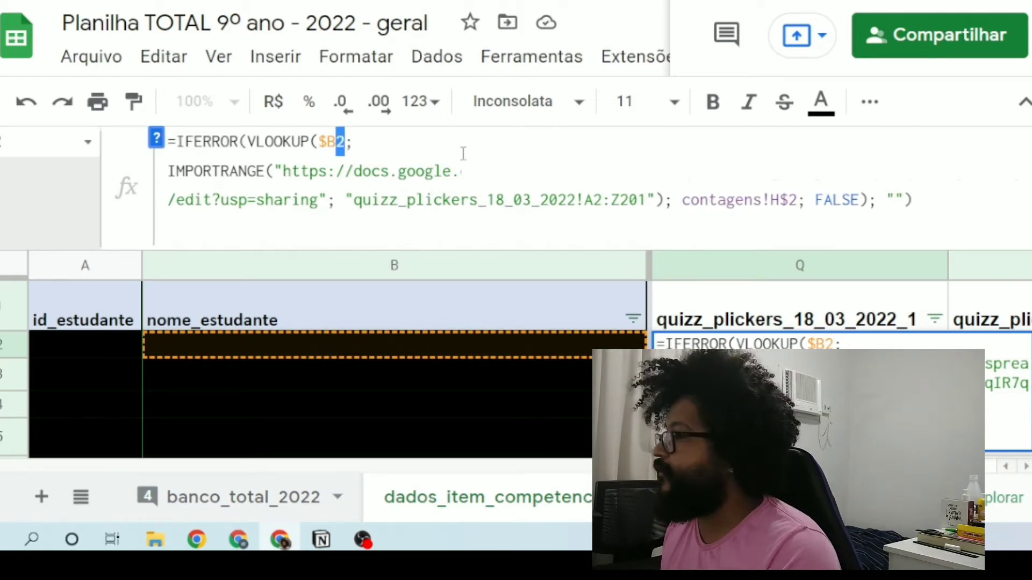
left_click(370, 140)
key("Right")
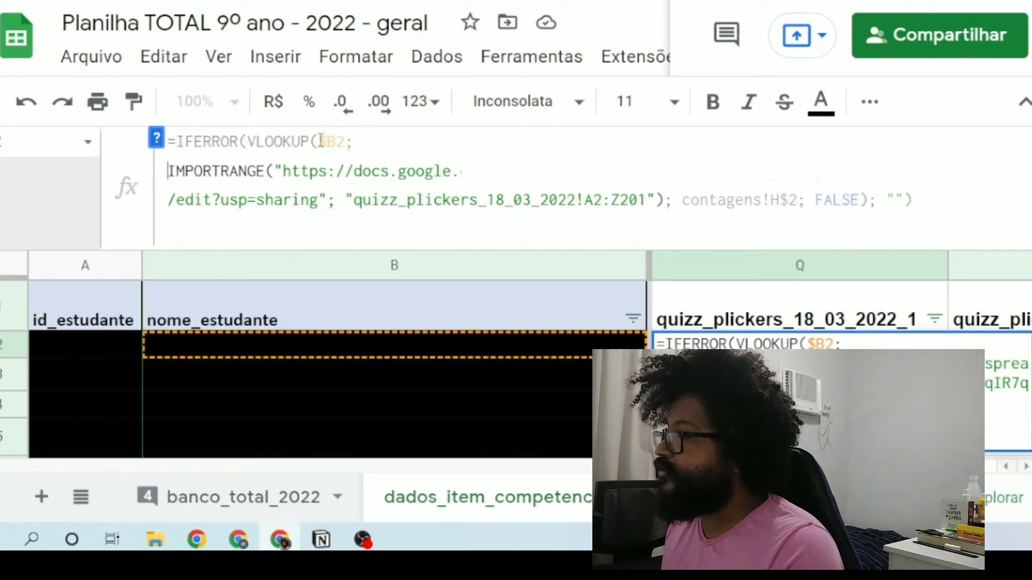
left_click_drag(322, 141, 342, 144)
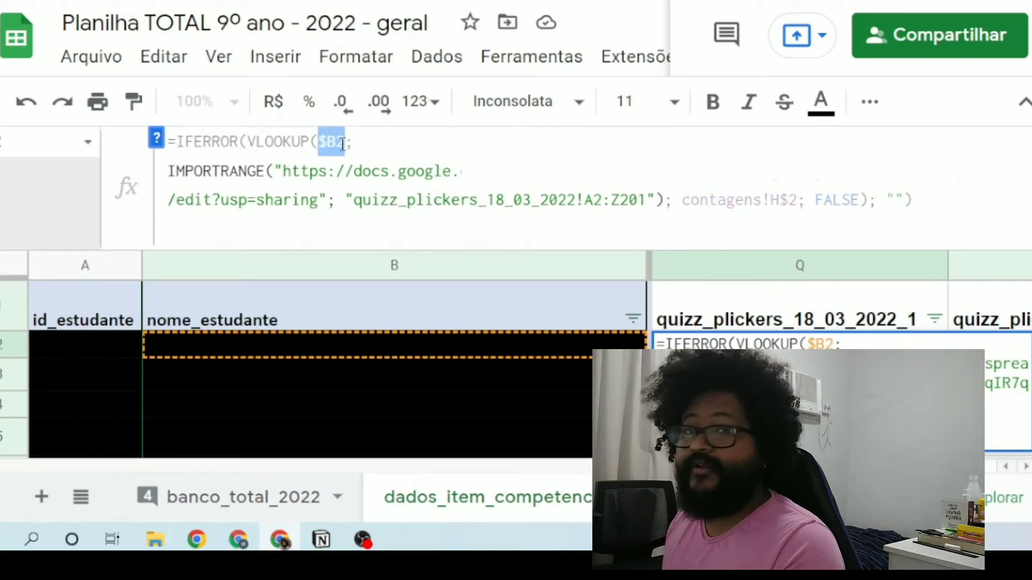
left_click(362, 145)
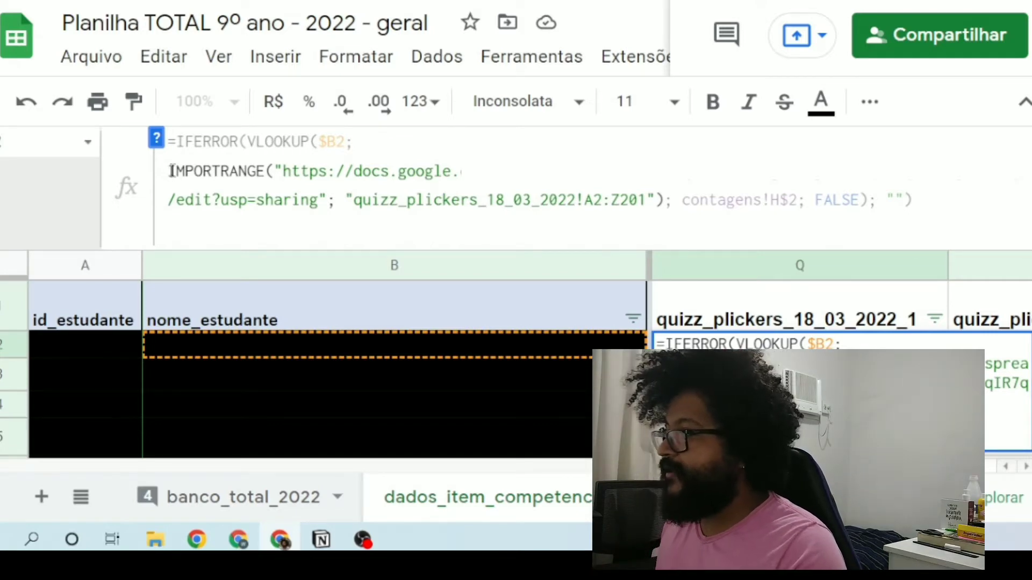
Step: Highlight the IMPORTRANGE function name and its spreadsheet URL argument in the Q2 formula
key("shift+Right")
left_click_drag(213, 178, 267, 176)
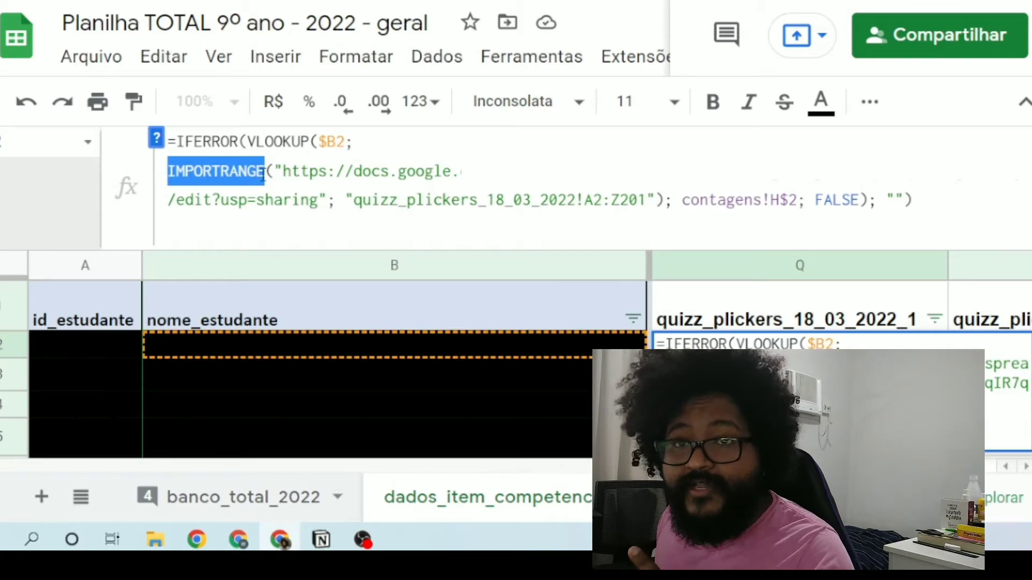
left_click_drag(276, 171, 323, 207)
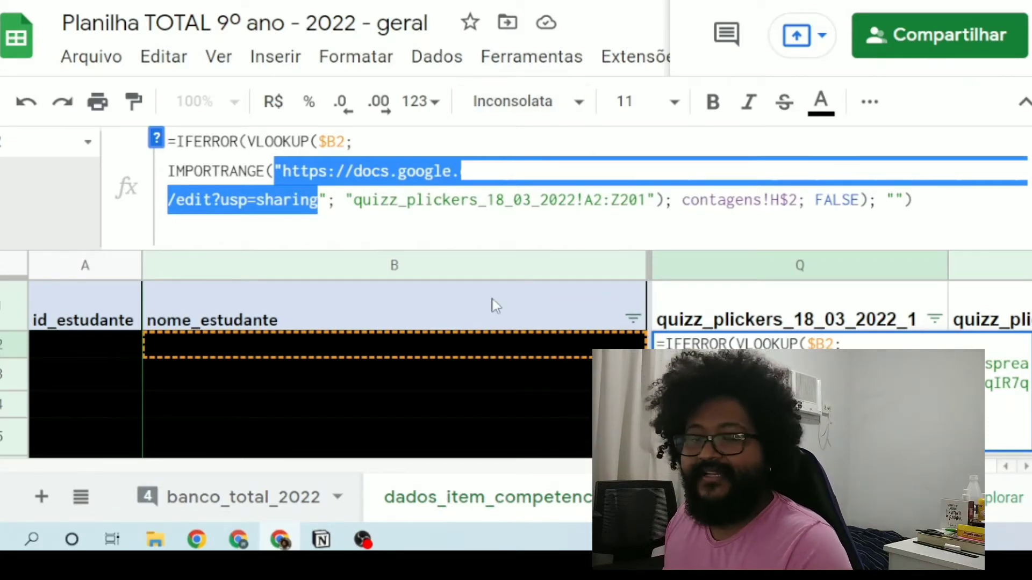
left_click(341, 201)
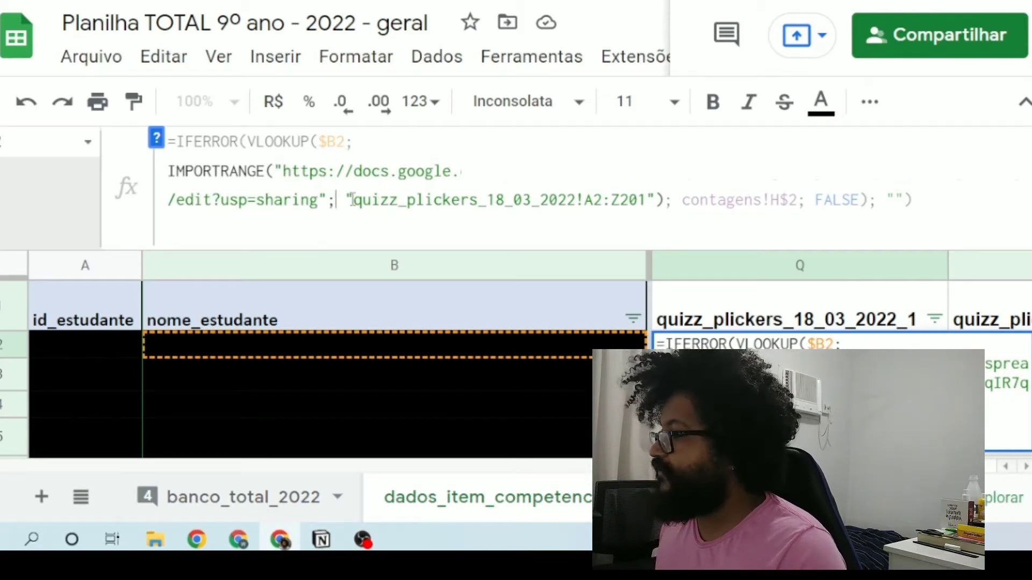
Step: Highlight the sheet name quizz_plickers_18_03_2022 and the cell range A2:Z201 in the IMPORTRANGE argument
left_click_drag(364, 203, 576, 201)
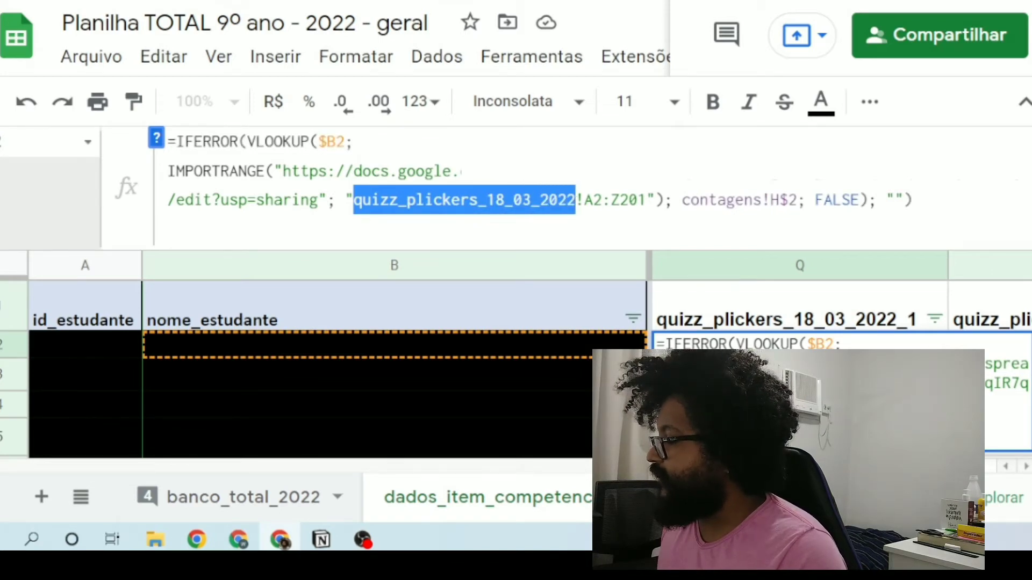
left_click(906, 497)
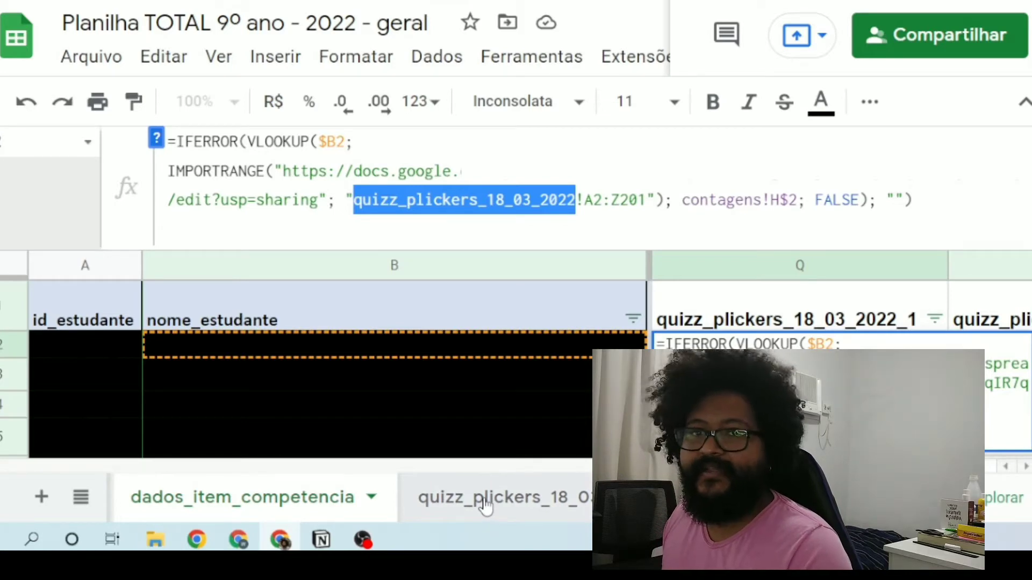
mouse_move(588, 198)
left_mouse_down()
mouse_move(576, 200)
mouse_move(584, 203)
left_mouse_up()
left_click(582, 204)
left_click(562, 202)
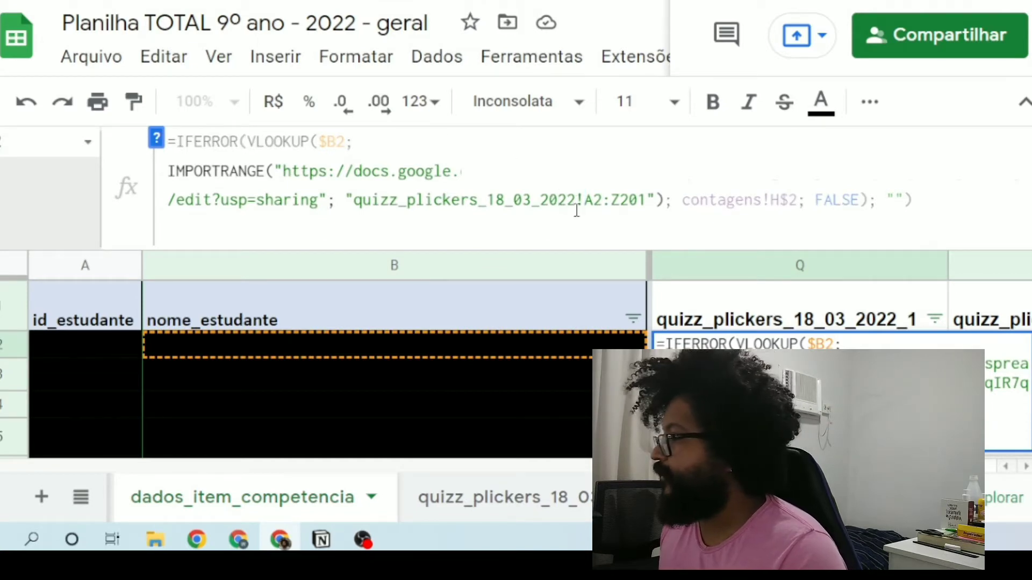
left_click_drag(587, 203, 648, 208)
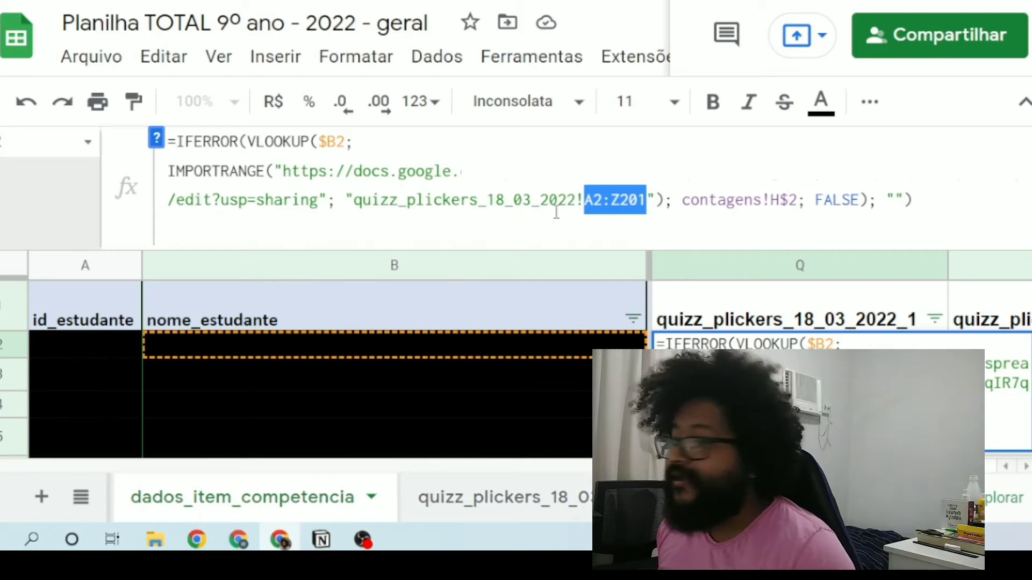
Step: Review the VLOOKUP's first two arguments by highlighting $B2 and the complete IMPORTRANGE expression
left_click_drag(344, 145, 321, 146)
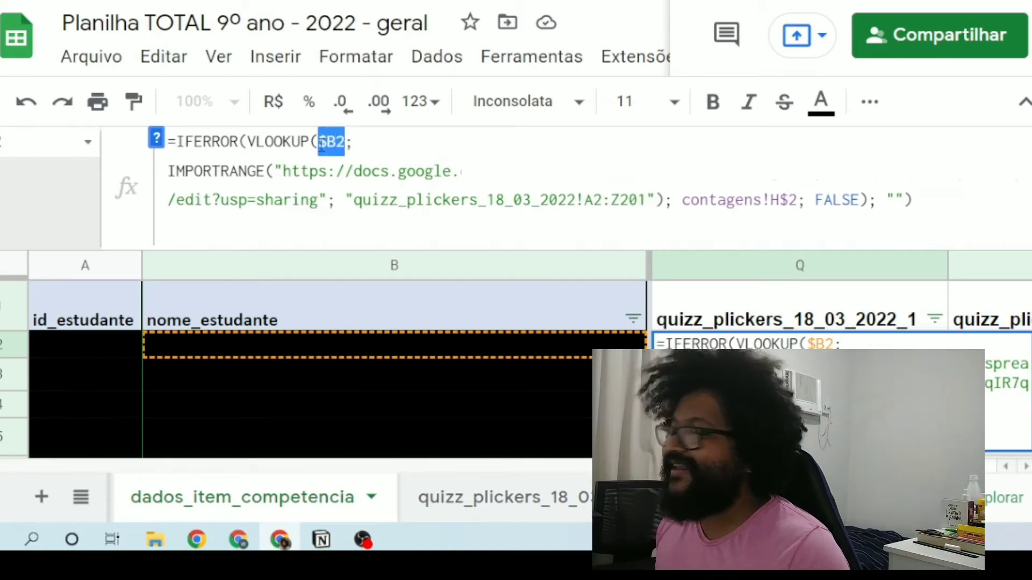
left_click(472, 142)
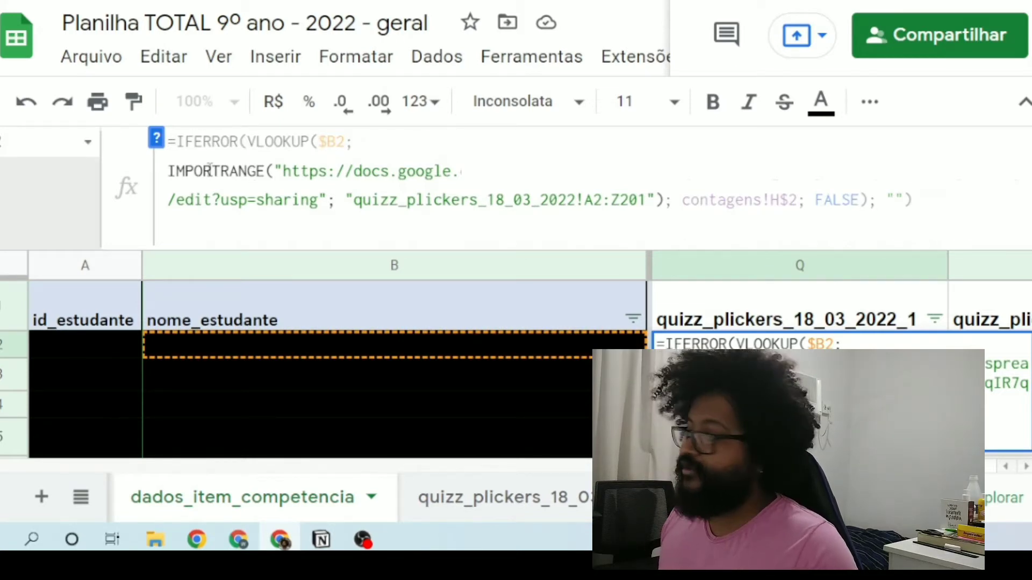
left_click_drag(170, 171, 665, 201)
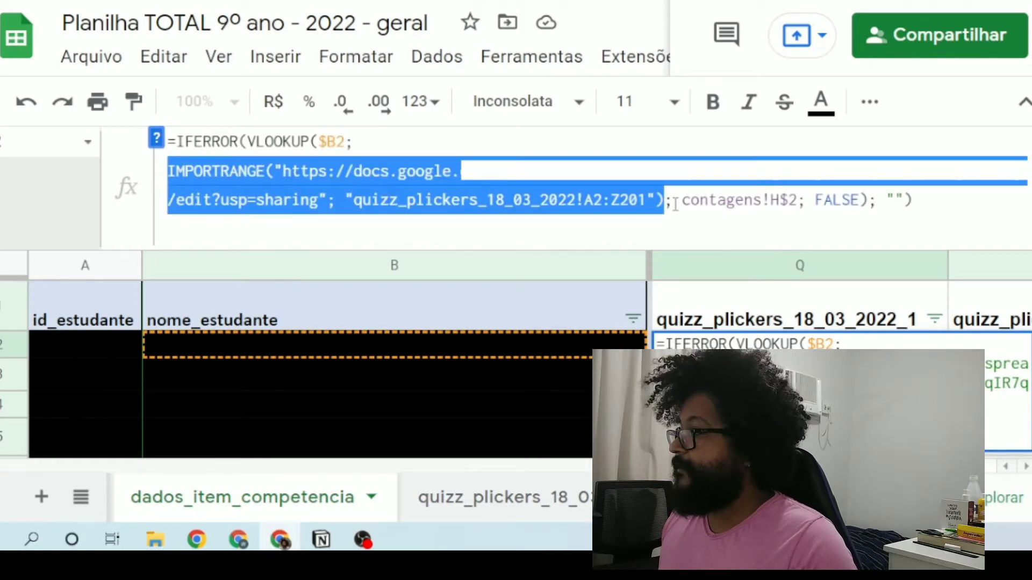
Step: Highlight the contagens!H$2 reference used as the VLOOKUP's column index
left_click(671, 202)
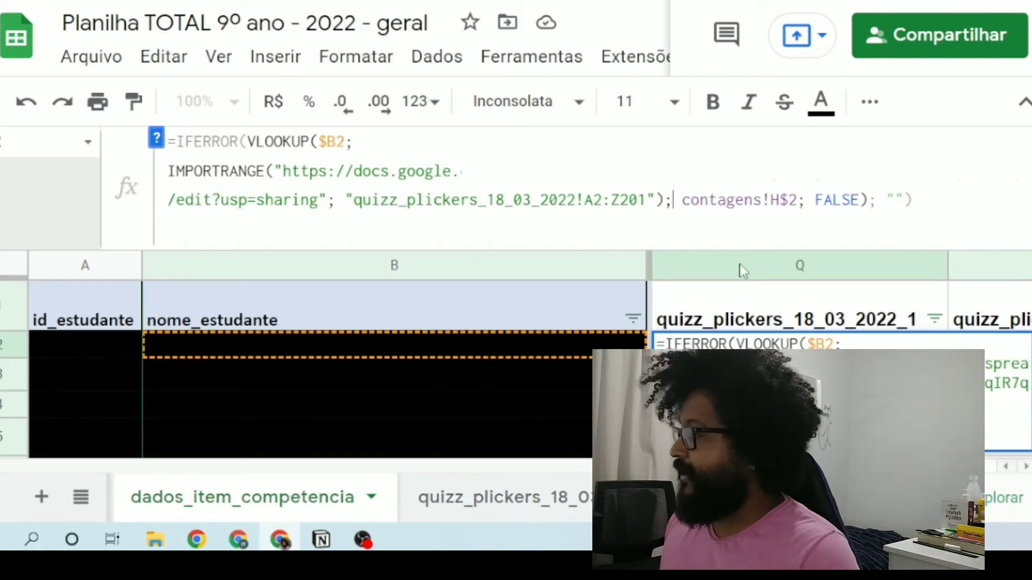
left_click(685, 201)
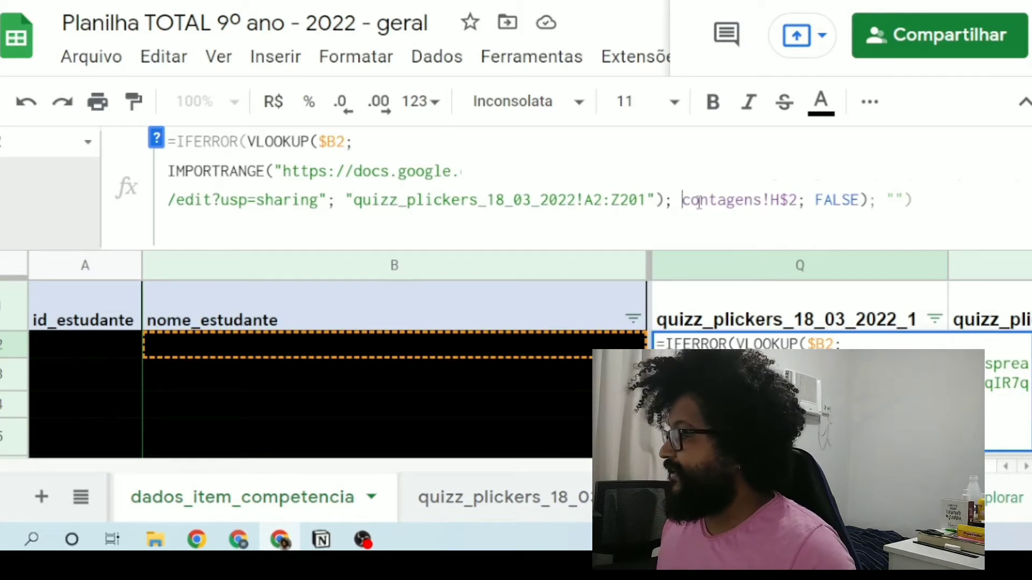
left_click_drag(684, 201, 796, 203)
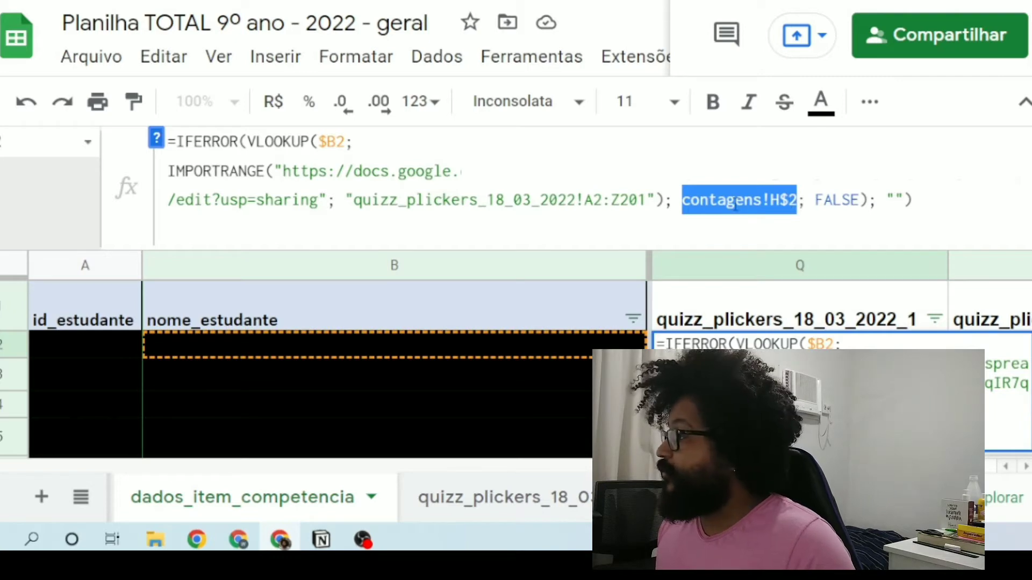
Step: Re-highlight the full contagens!H$2 reference in the Q2 formula to explain the VLOOKUP's third argument
left_click(789, 201)
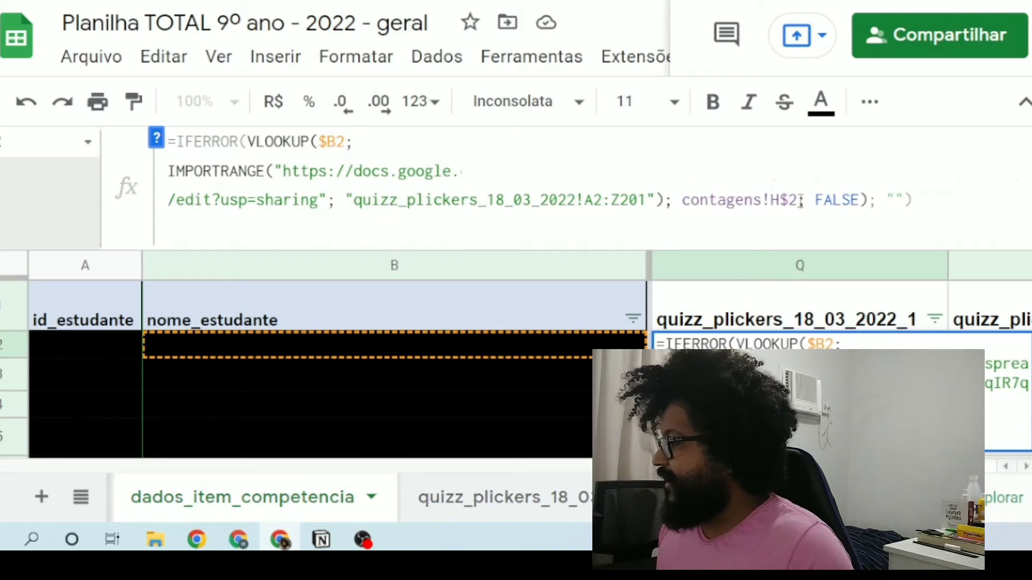
left_click_drag(794, 200, 684, 194)
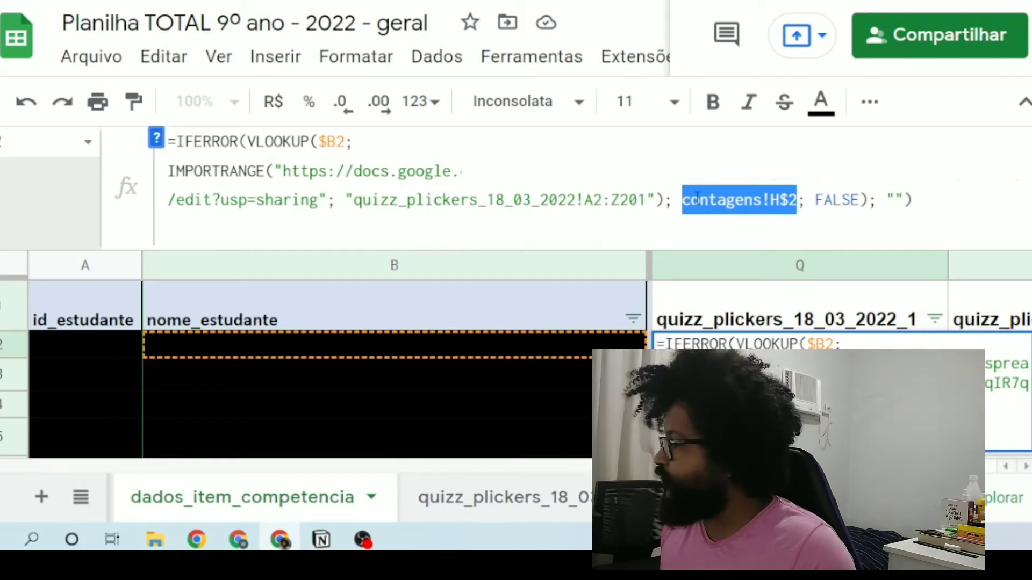
left_click(780, 200)
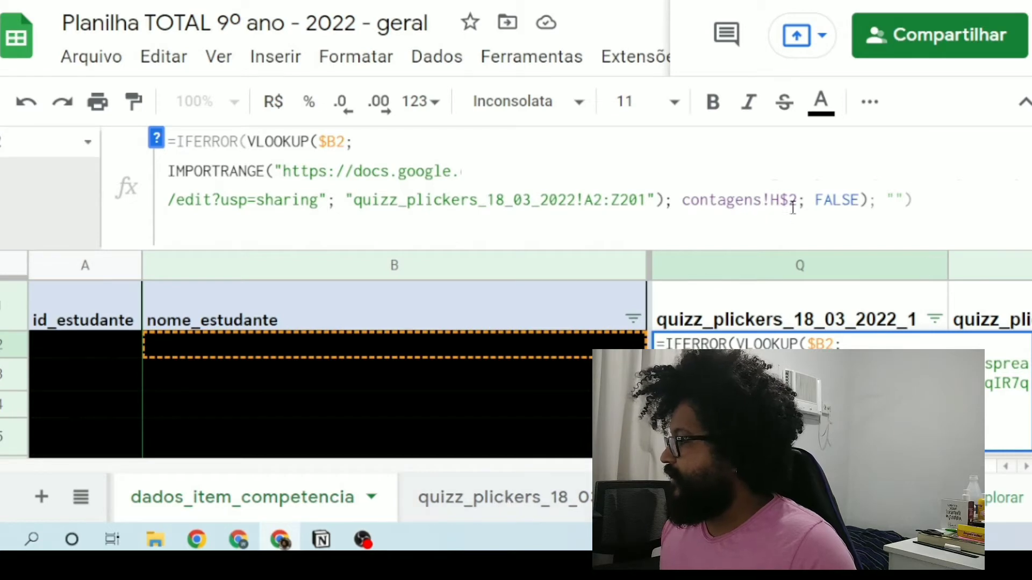
left_click_drag(796, 197, 684, 197)
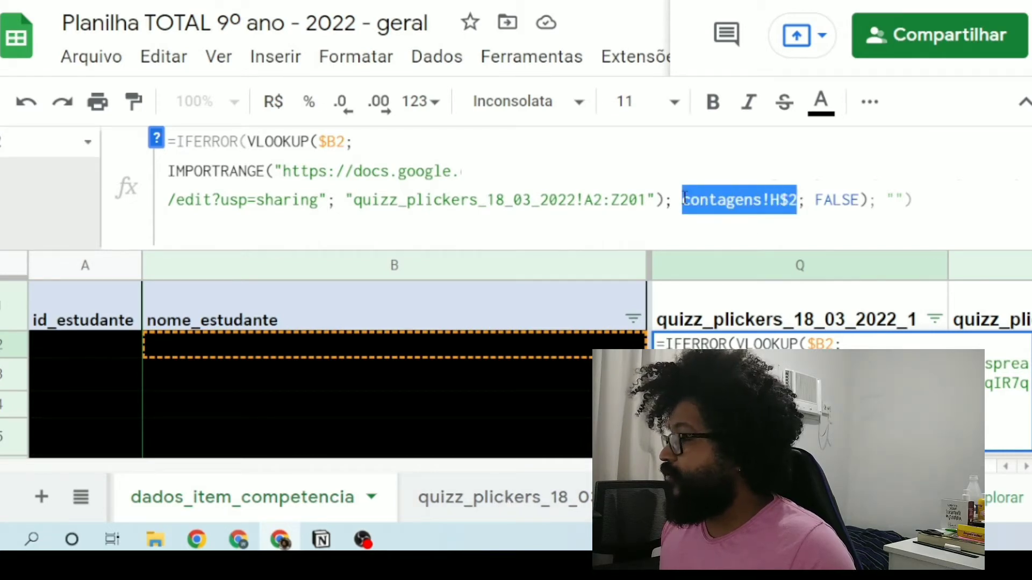
left_click(751, 210)
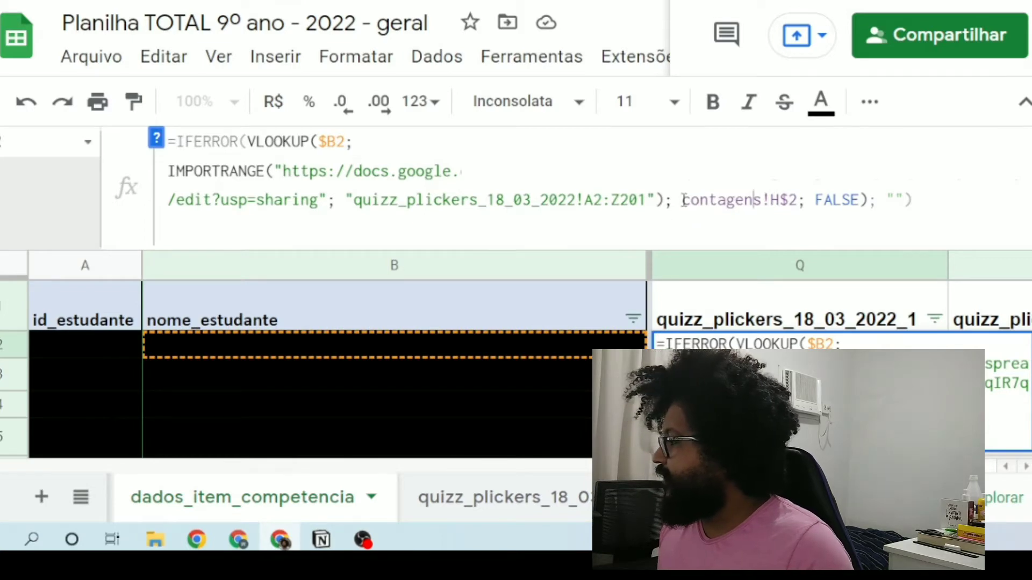
left_click_drag(682, 200, 799, 193)
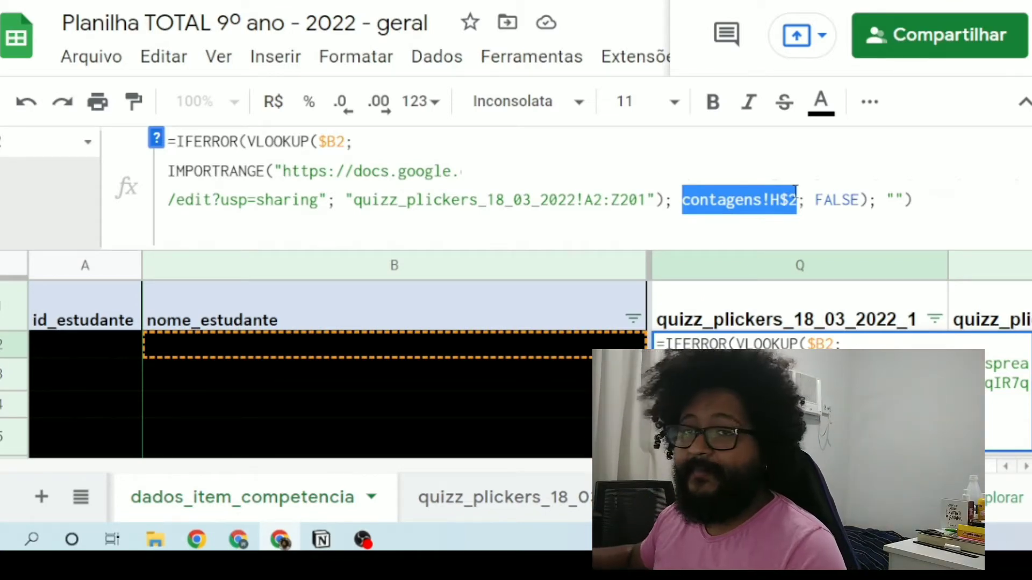
Step: View the quizz_plickers_18_03_2022 sheet, and examine the column numbers in row 2 of the contagens sheet through column H
left_click(493, 499)
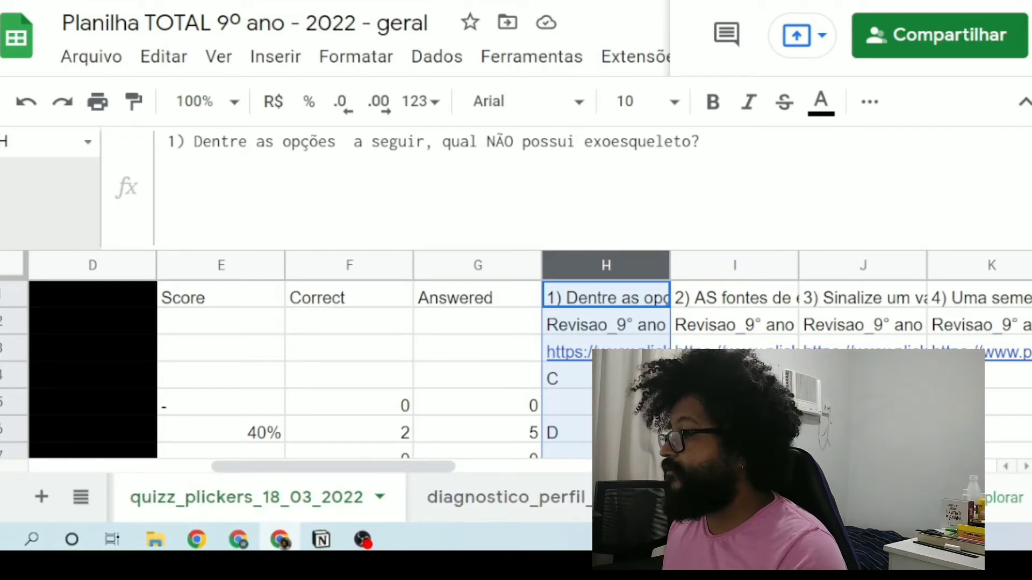
left_click(882, 497)
left_click(881, 497)
left_click(881, 497)
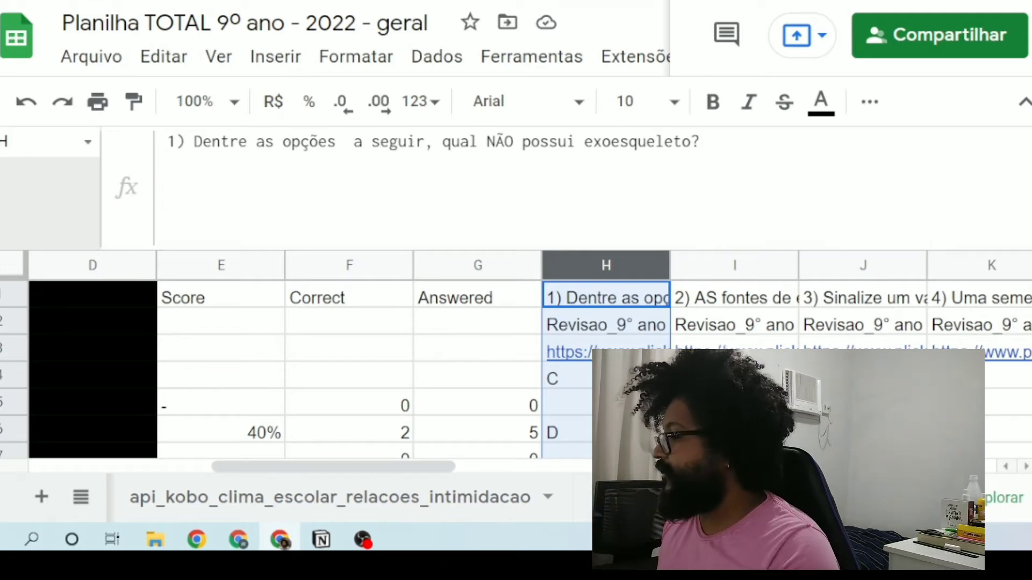
scroll(424, 502, "down", 5)
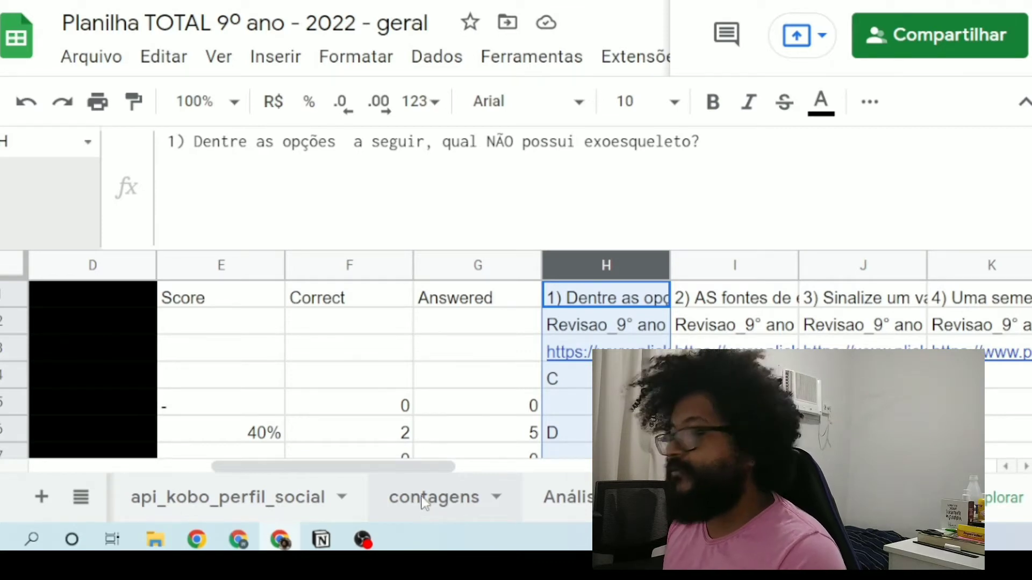
left_click(425, 502)
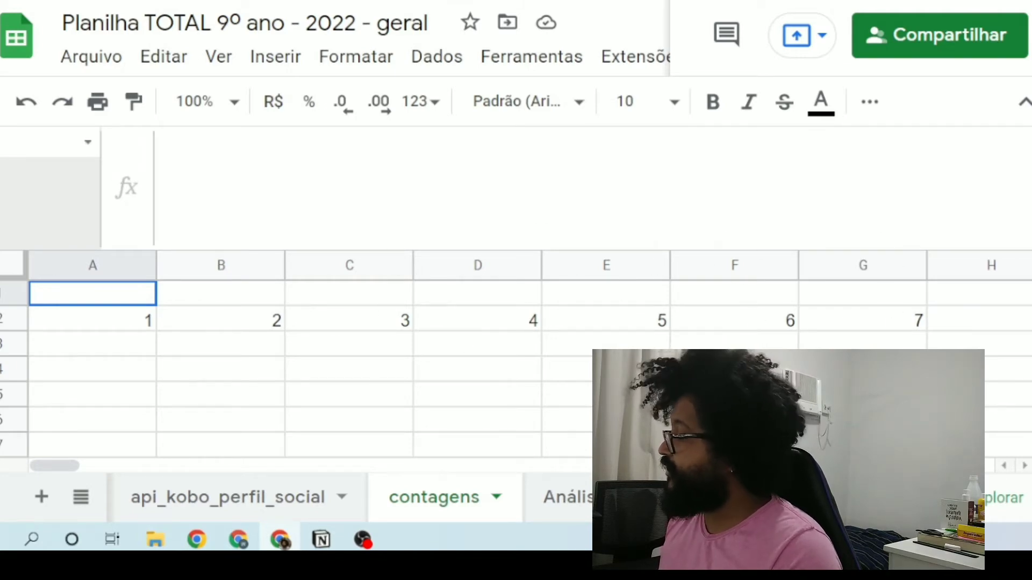
left_click(1024, 466)
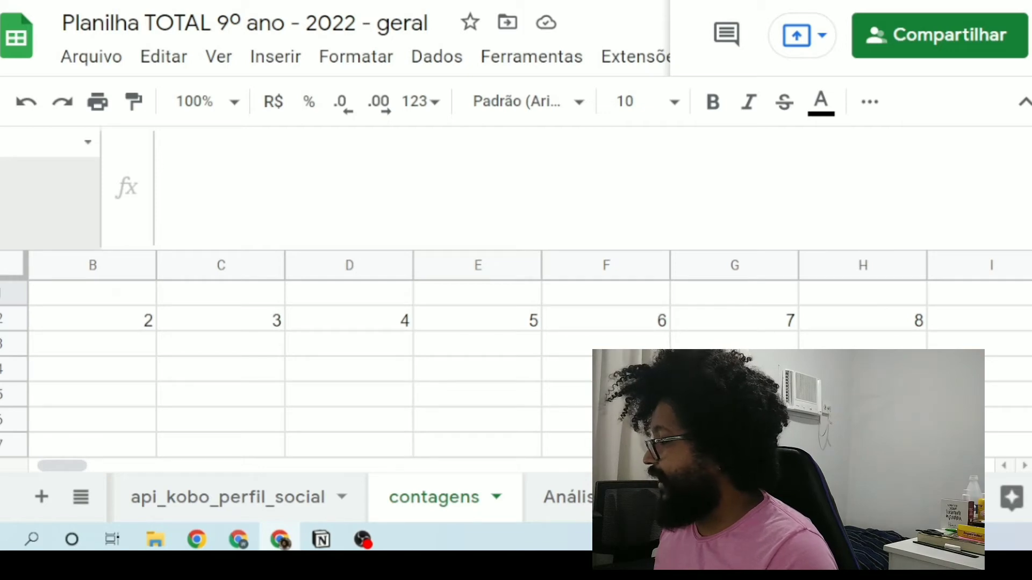
Step: Return to the quizz_plickers_18_03_2022 sheet and review its columns from A through the first question in column H
left_click(941, 497)
left_click(942, 497)
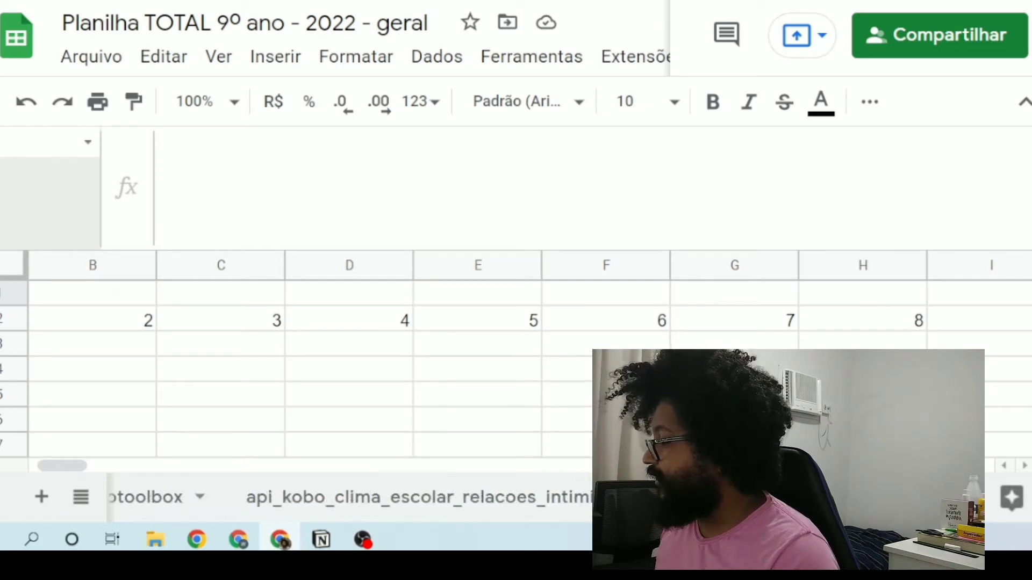
left_click(941, 497)
left_click(941, 497)
left_click(942, 497)
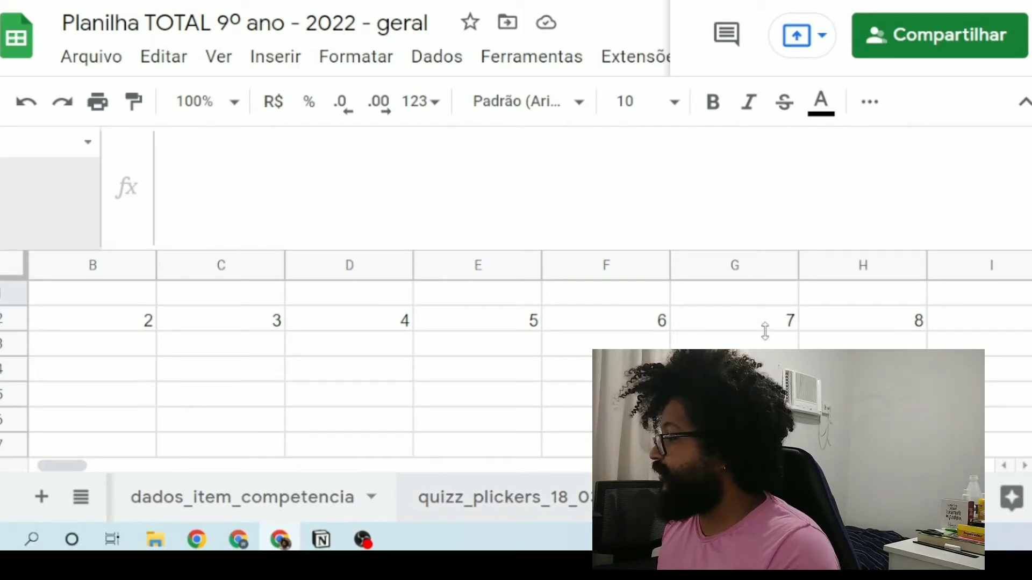
left_click(434, 492)
left_click_drag(406, 476, 203, 468)
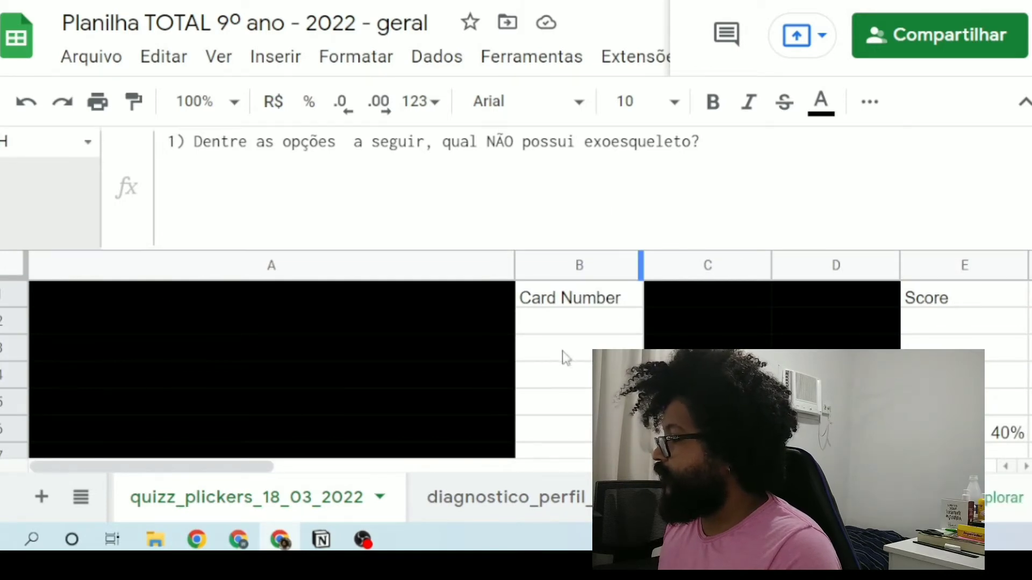
left_click(1027, 468)
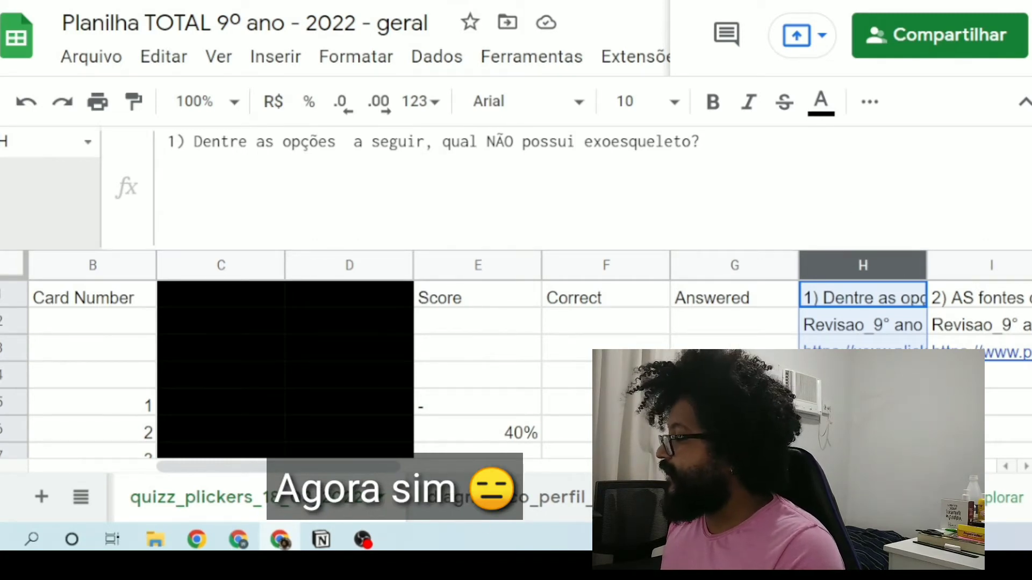
Step: Return to dados_item_competencia and highlight the sheet name contagens, column letter H and row number 2 separately in the Q2 formula
left_click(834, 498)
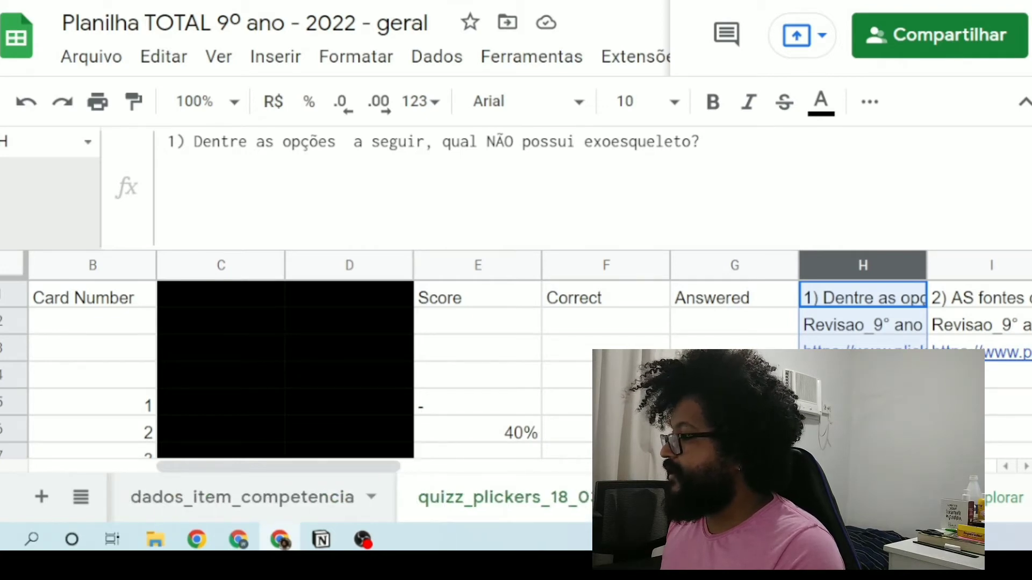
left_click(835, 498)
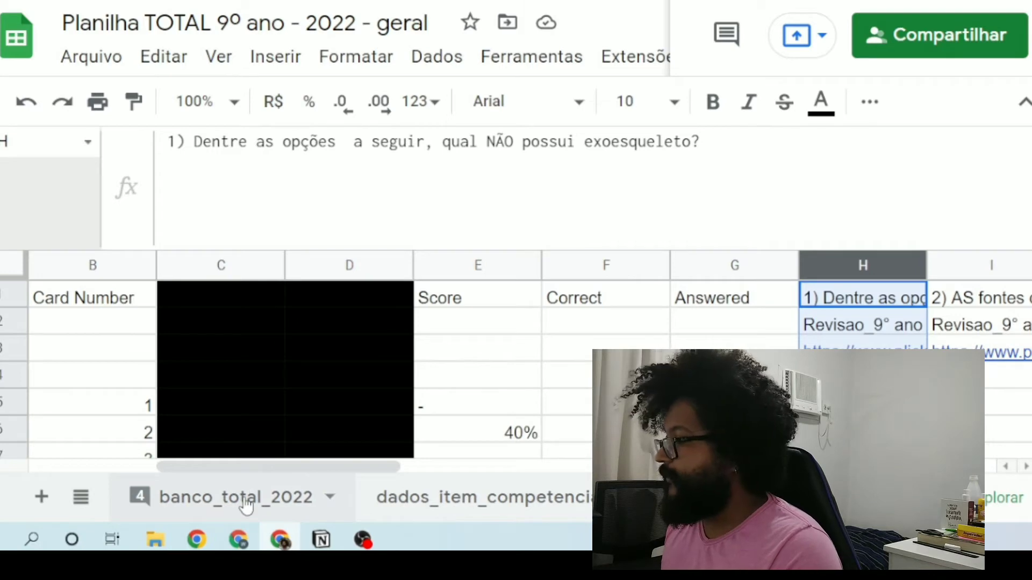
left_click(441, 505)
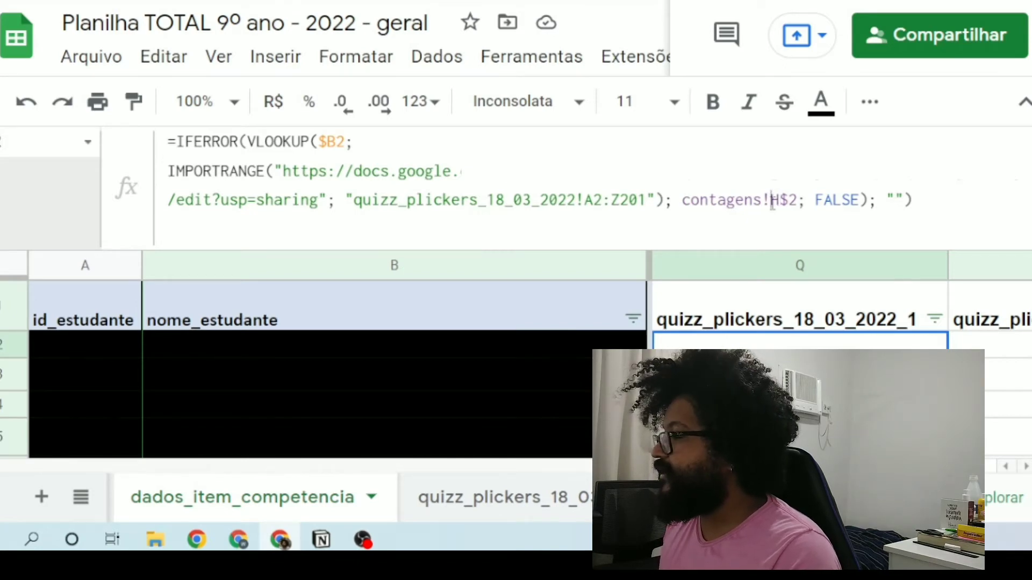
left_click(683, 200)
left_click_drag(683, 200, 759, 197)
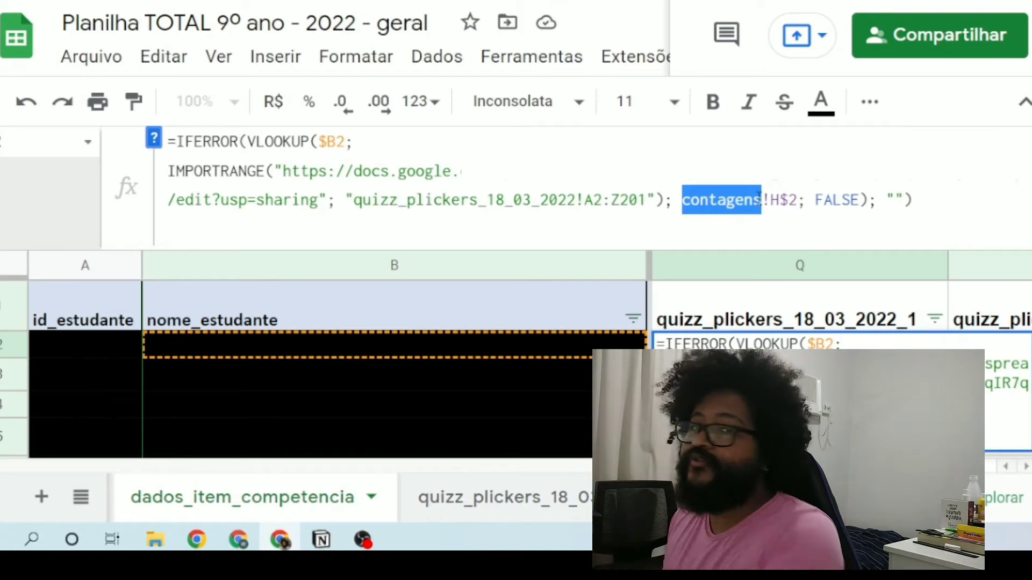
left_click(772, 199)
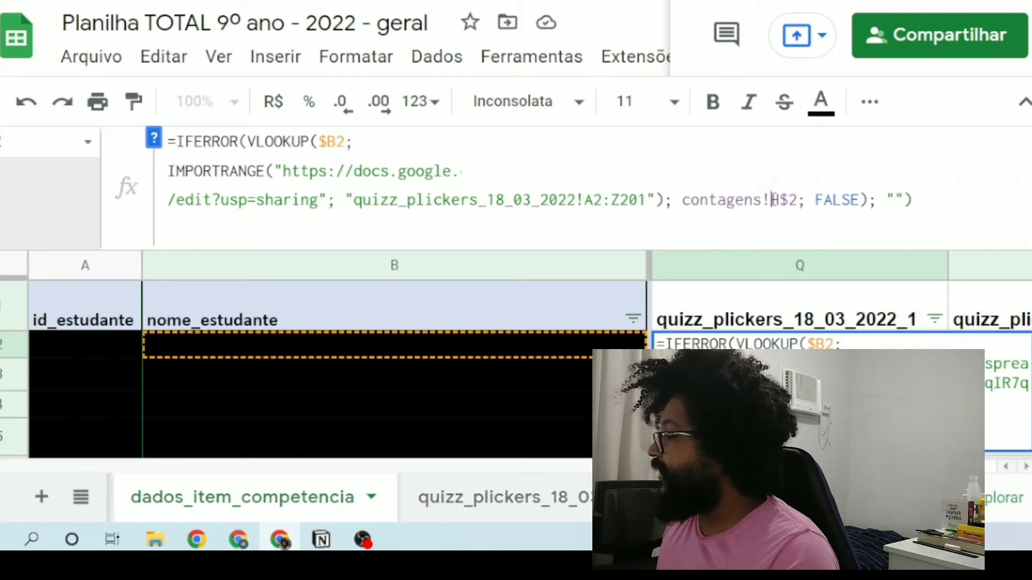
left_click_drag(772, 200, 780, 201)
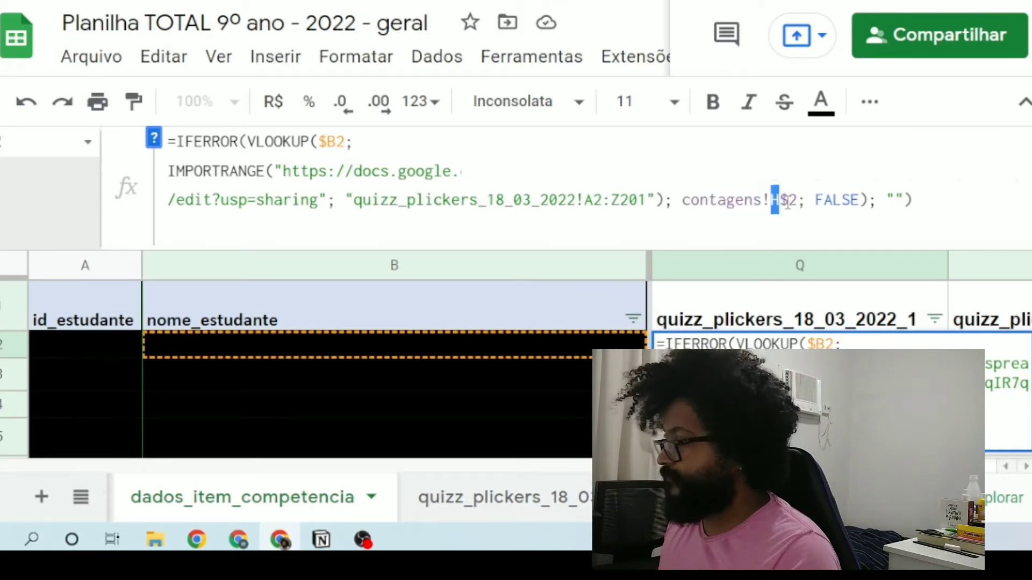
left_click_drag(789, 200, 798, 200)
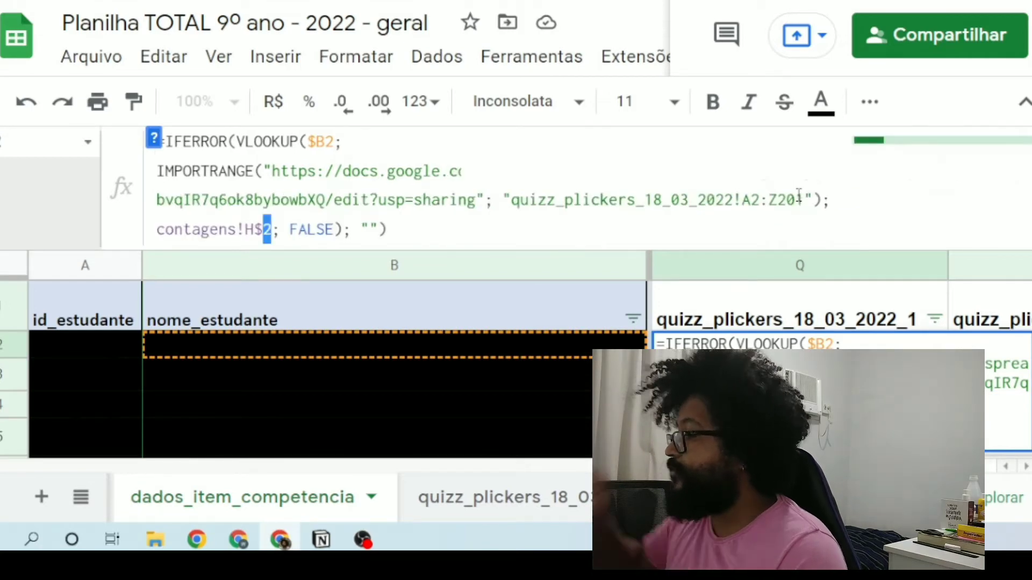
left_click(799, 195)
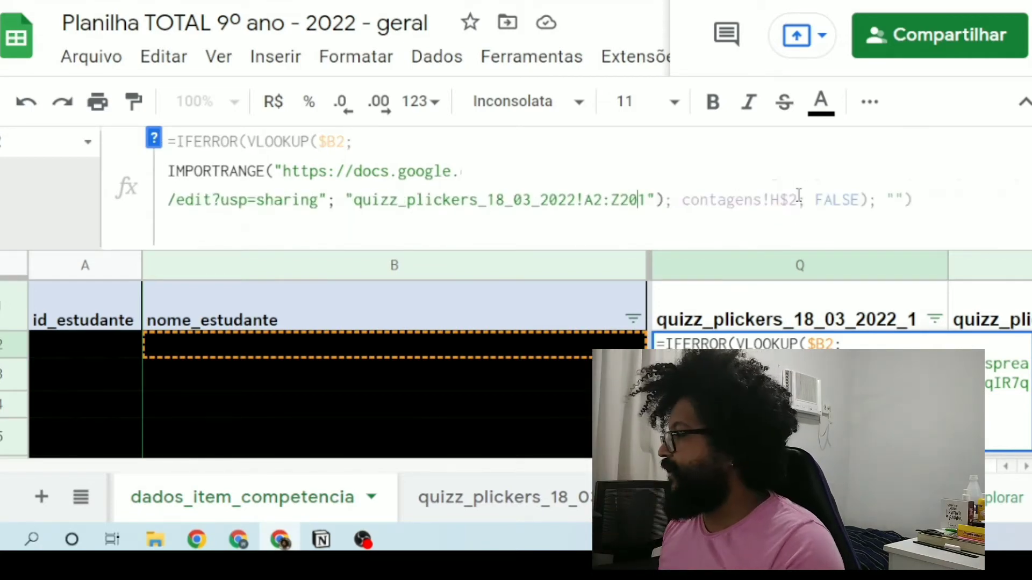
Step: Highlight the complete contagens!H$2 argument again, including its column letter H, to review how it supplies the column index
left_click_drag(682, 200, 800, 202)
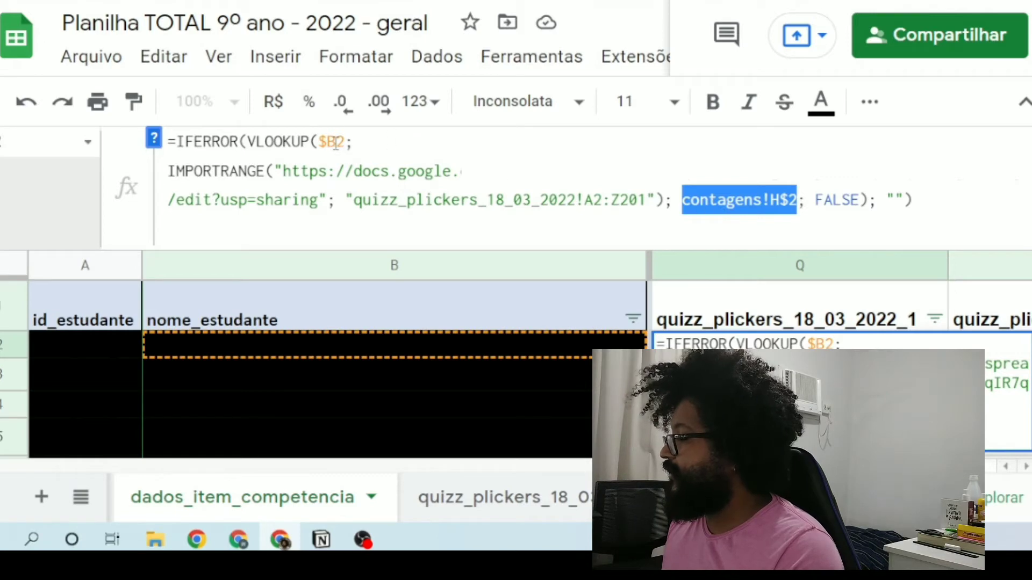
left_click(749, 203)
left_click_drag(681, 202, 791, 204)
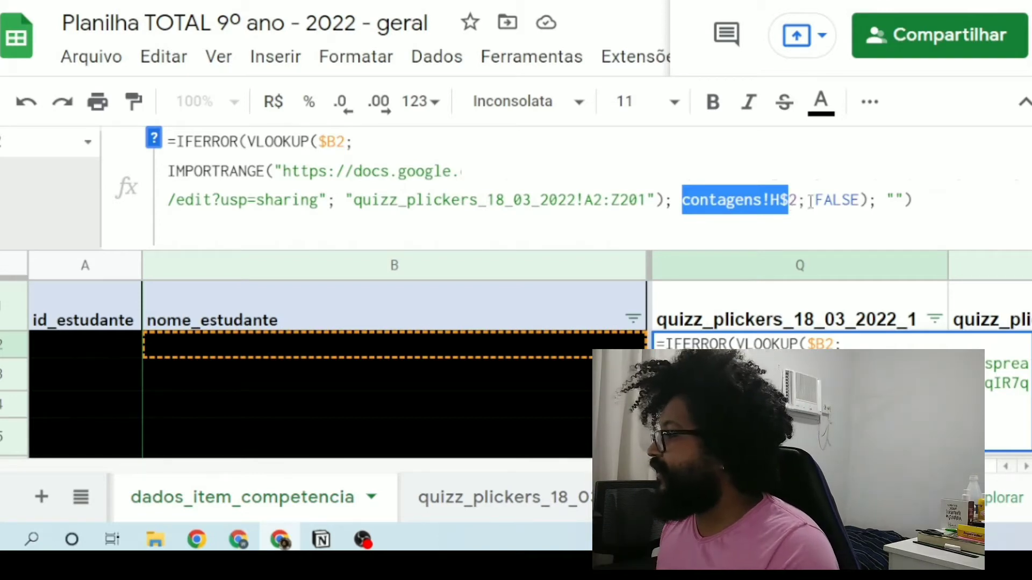
left_click(799, 201)
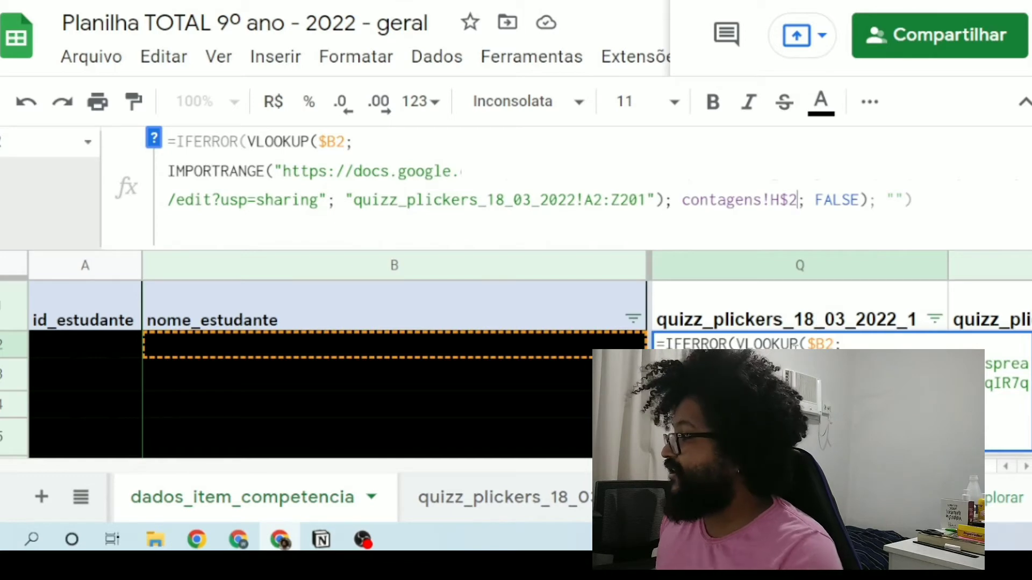
left_click_drag(682, 199, 797, 200)
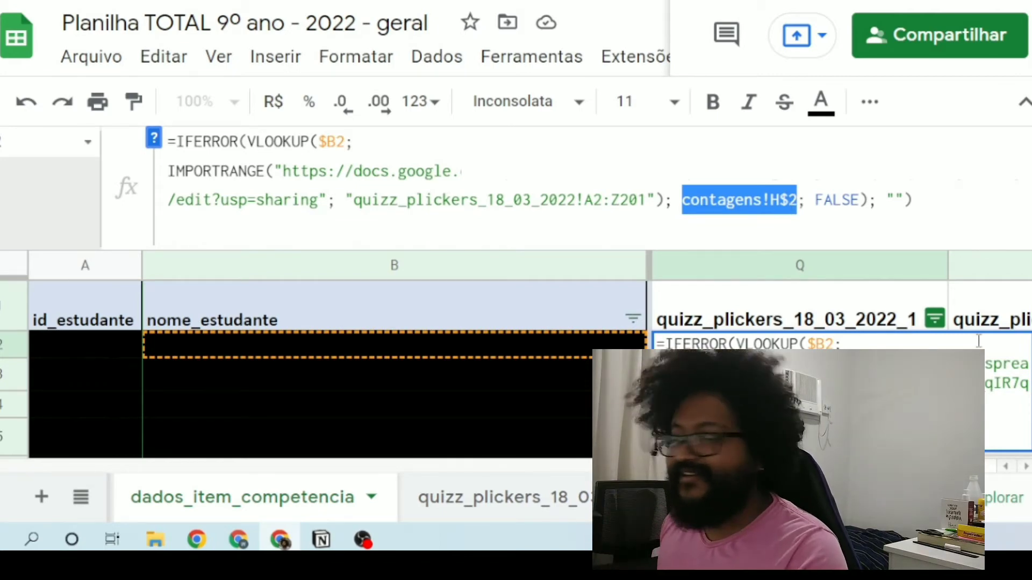
left_click(770, 202)
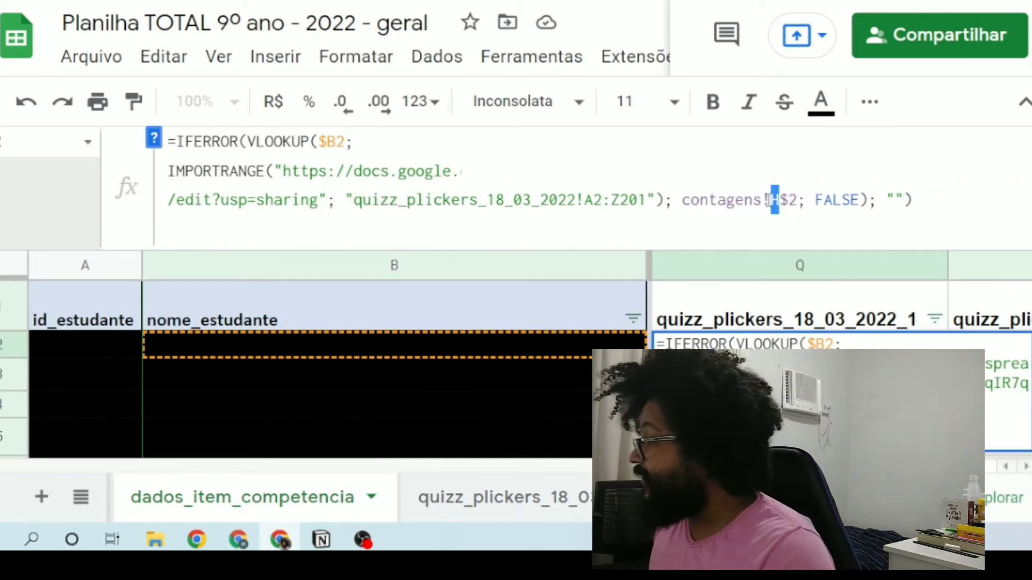
left_click(684, 202)
left_click_drag(685, 202, 802, 202)
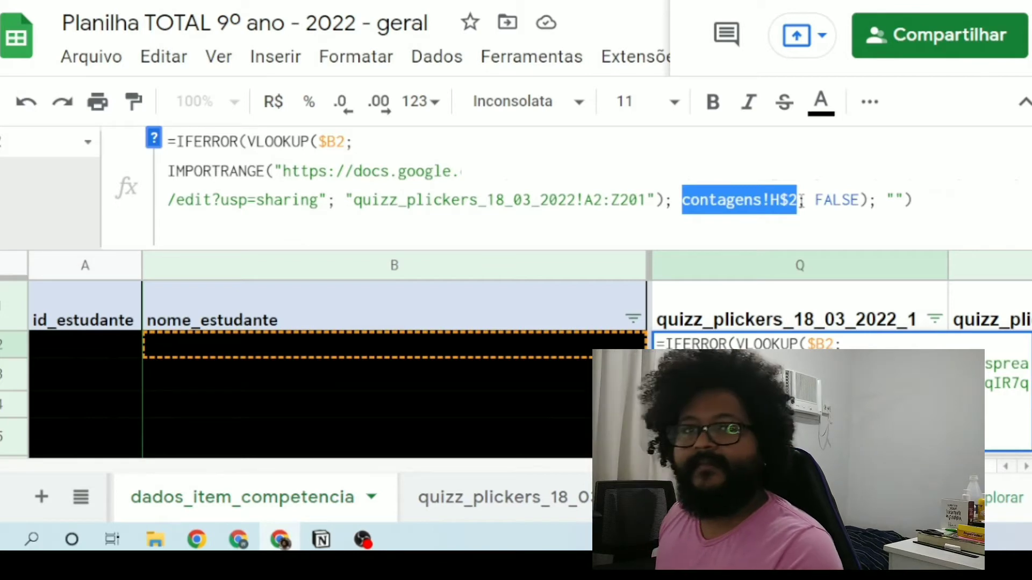
Step: Highlight the VLOOKUP's FALSE argument and locate the function's closing parenthesis
double_click(832, 201)
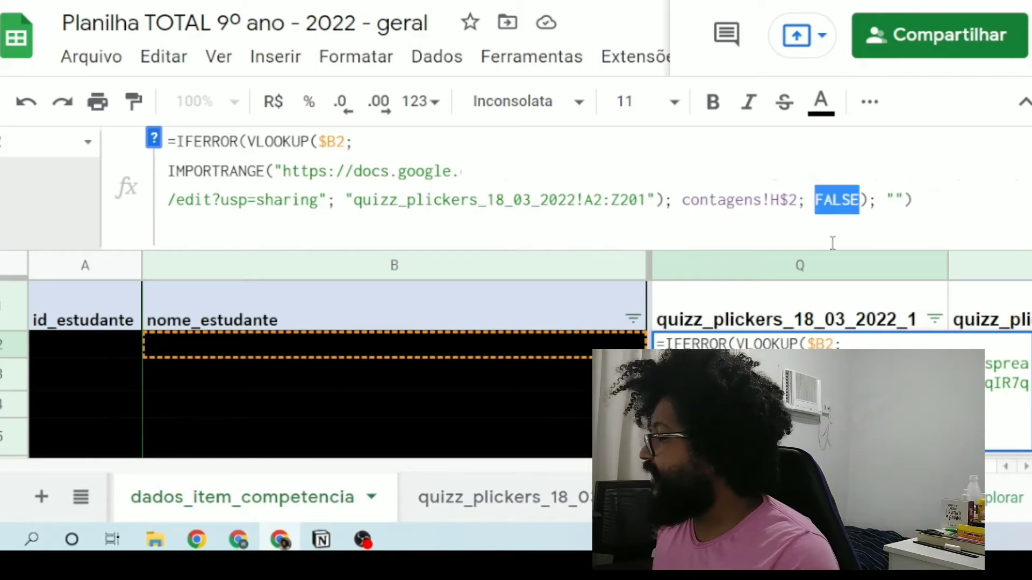
left_click(815, 200)
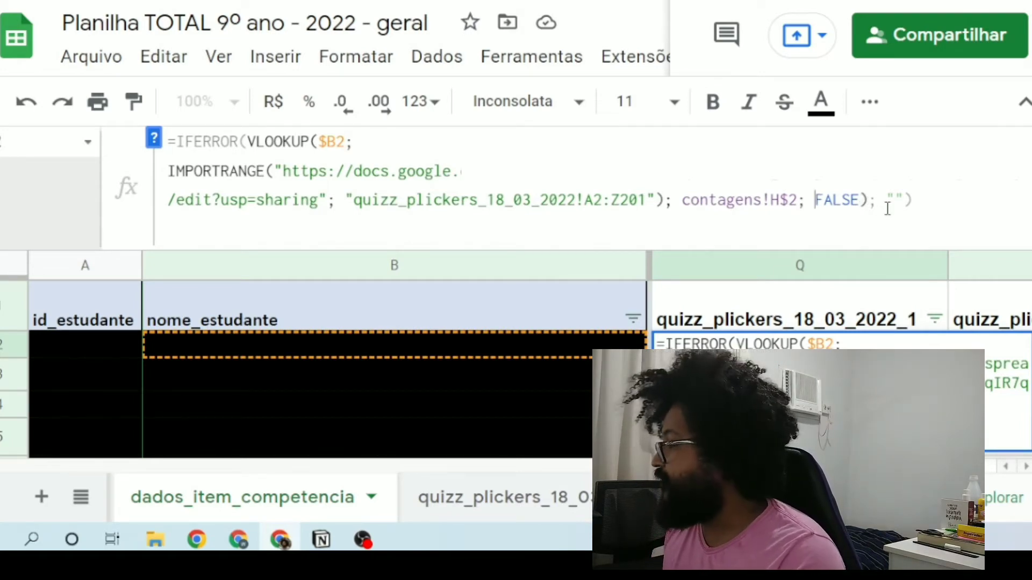
left_click(867, 202)
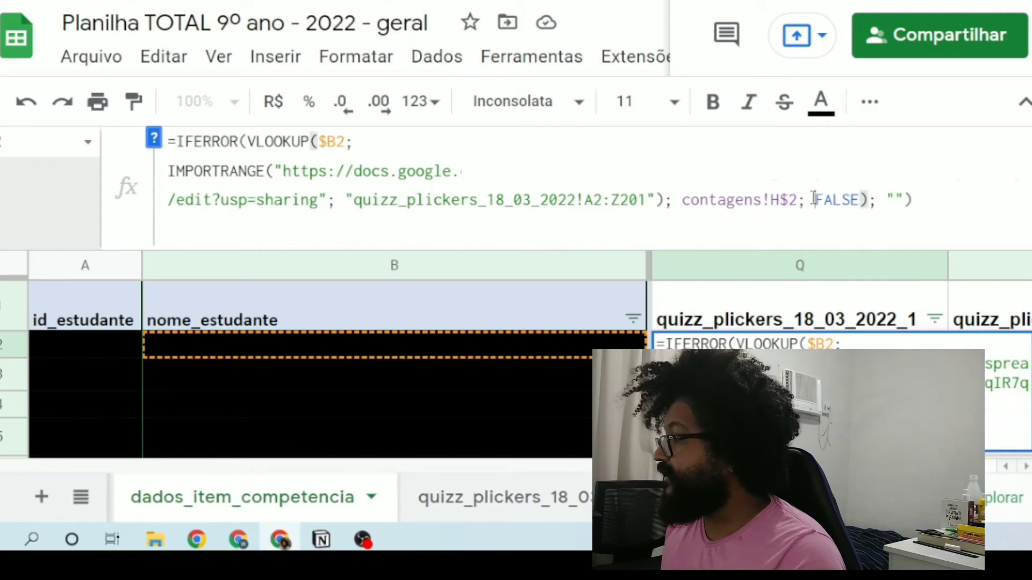
Step: Recap the VLOOKUP by highlighting contagens!H$2, the opening VLOOKUP($B2 and the $B2 search key
left_click_drag(682, 200, 797, 207)
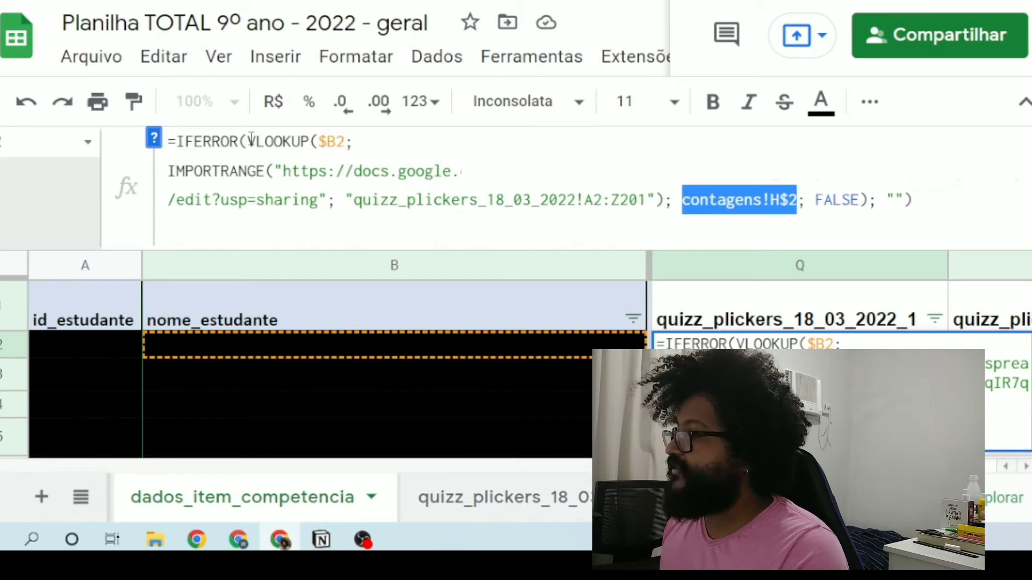
left_click_drag(248, 142, 346, 140)
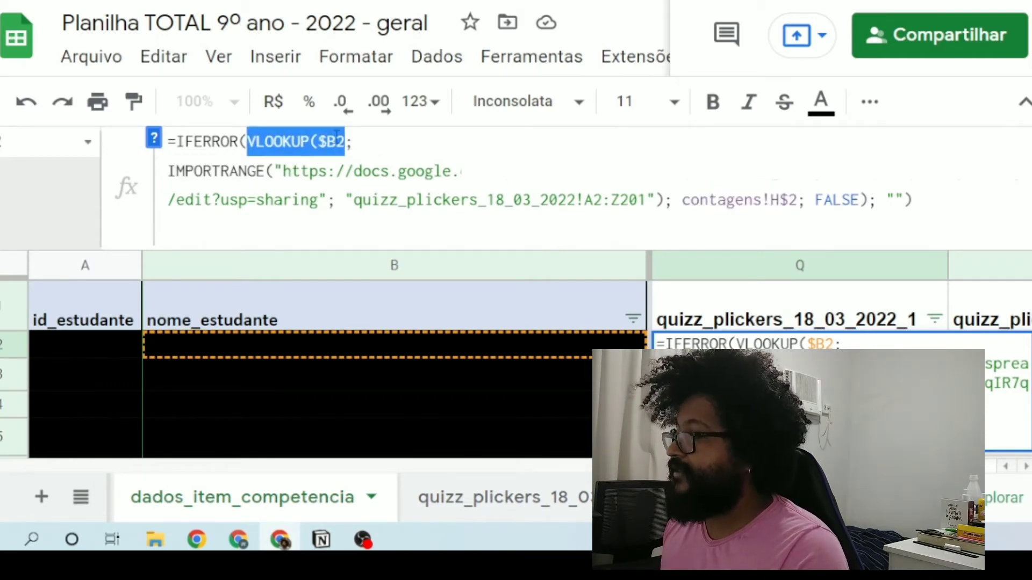
left_click(329, 134)
double_click(340, 142)
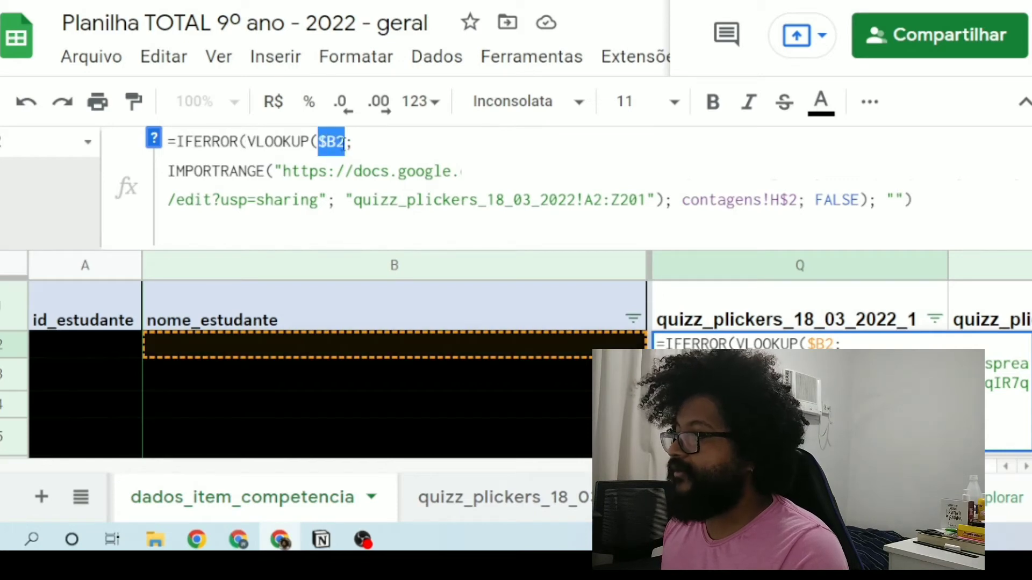
Step: Review the Q2 VLOOKUP arguments by highlighting the IMPORTRANGE spreadsheet link, its quizz_plickers_18_03_2022!A2:Z201 range and contagens!H$2
left_click(341, 142)
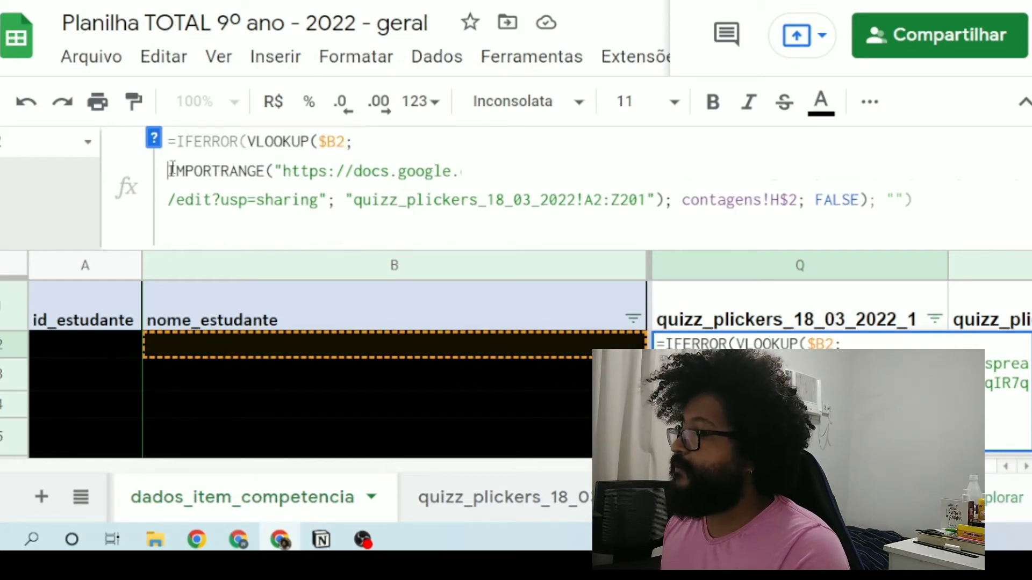
left_click_drag(172, 169, 657, 200)
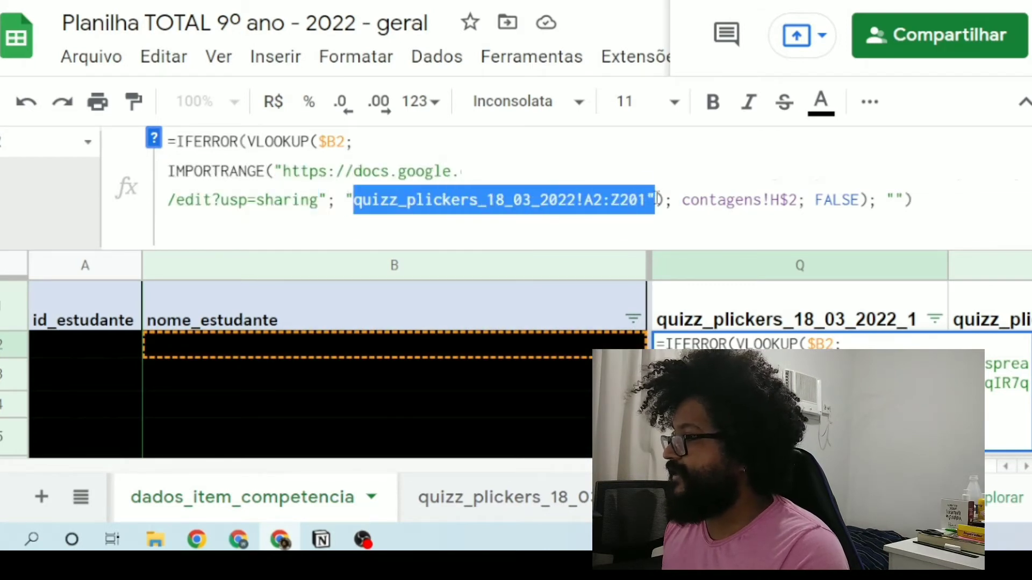
left_click(625, 171)
double_click(625, 171)
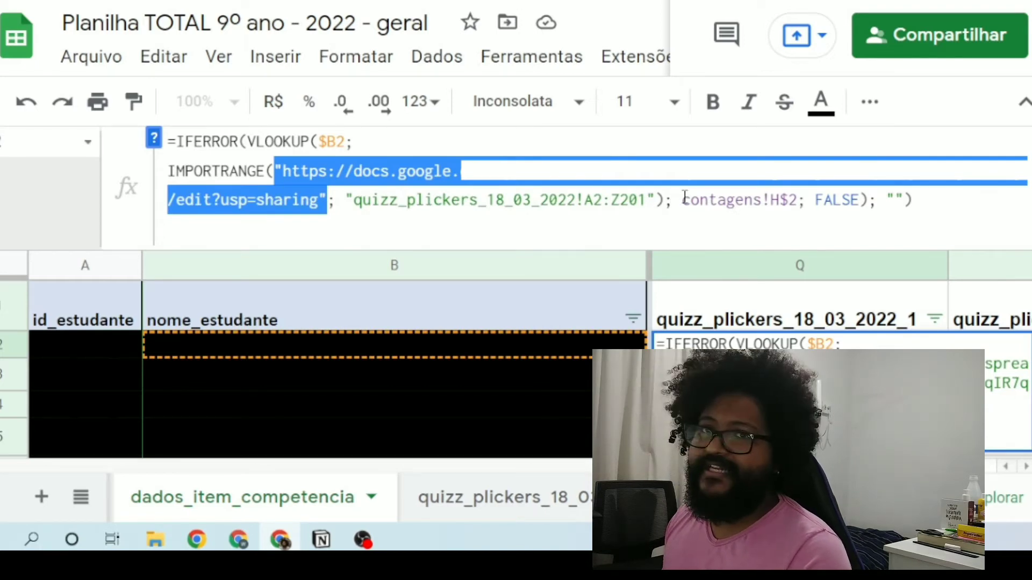
left_click_drag(685, 198, 798, 194)
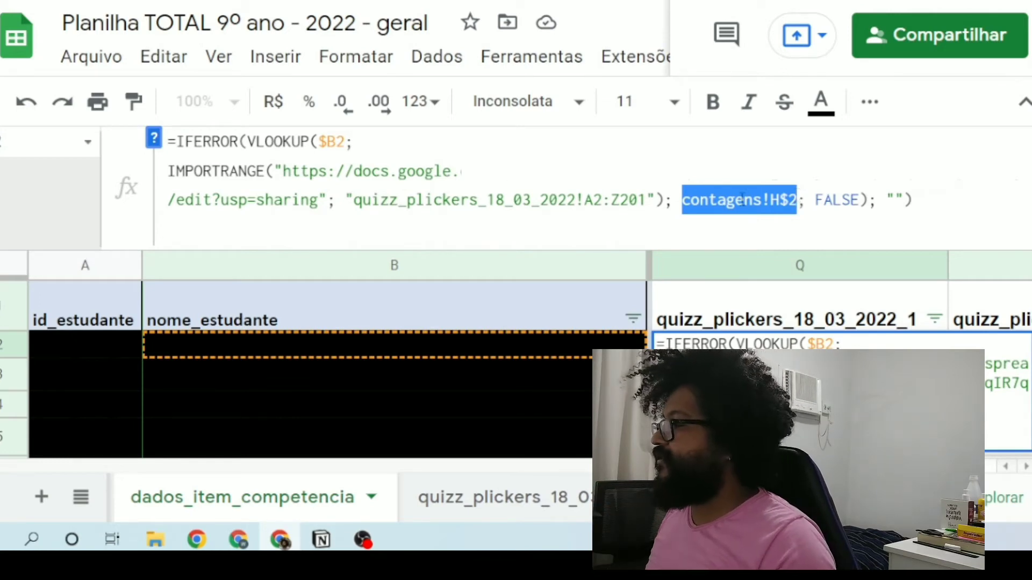
left_click(664, 200)
left_click(726, 200)
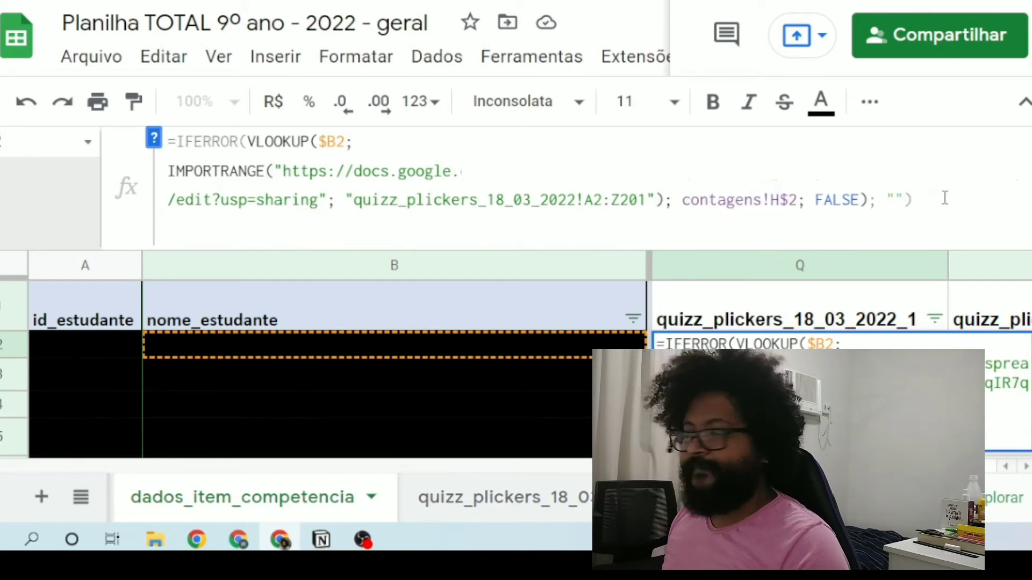
Step: Highlight the IFERROR function name in the Q2 formula and locate its matching closing parenthesis
left_click(925, 191)
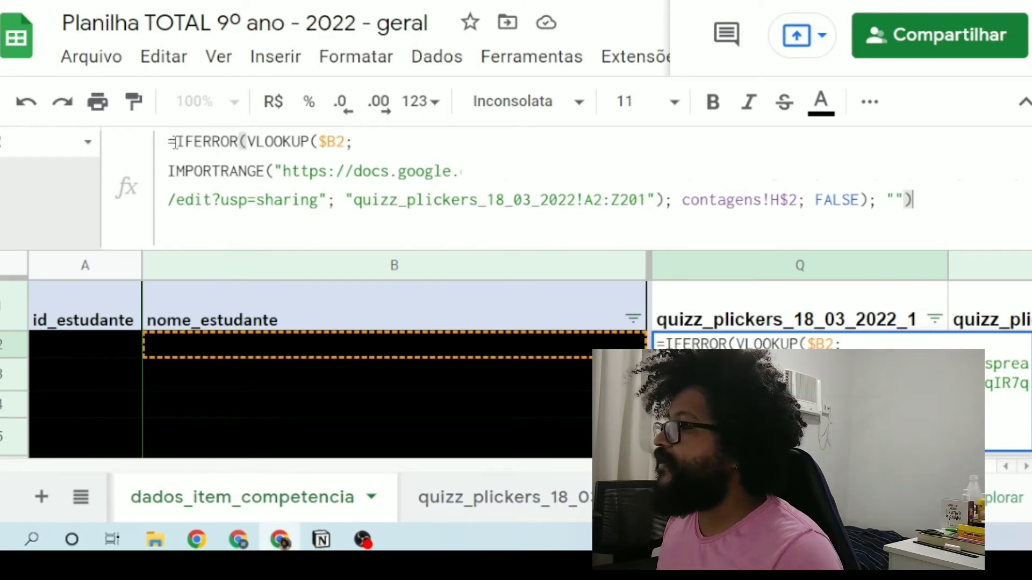
left_click_drag(177, 143, 235, 145)
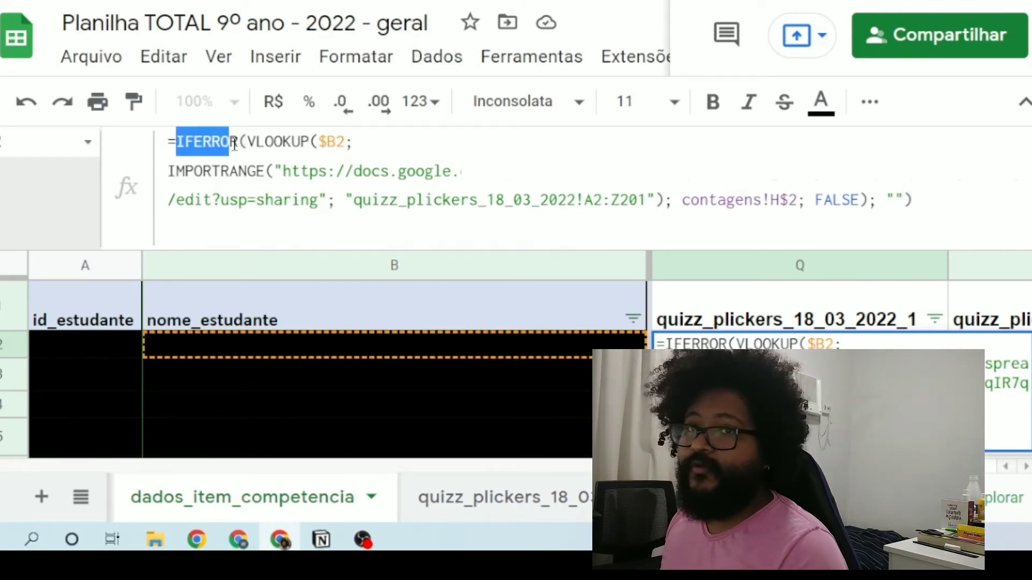
left_click(912, 200)
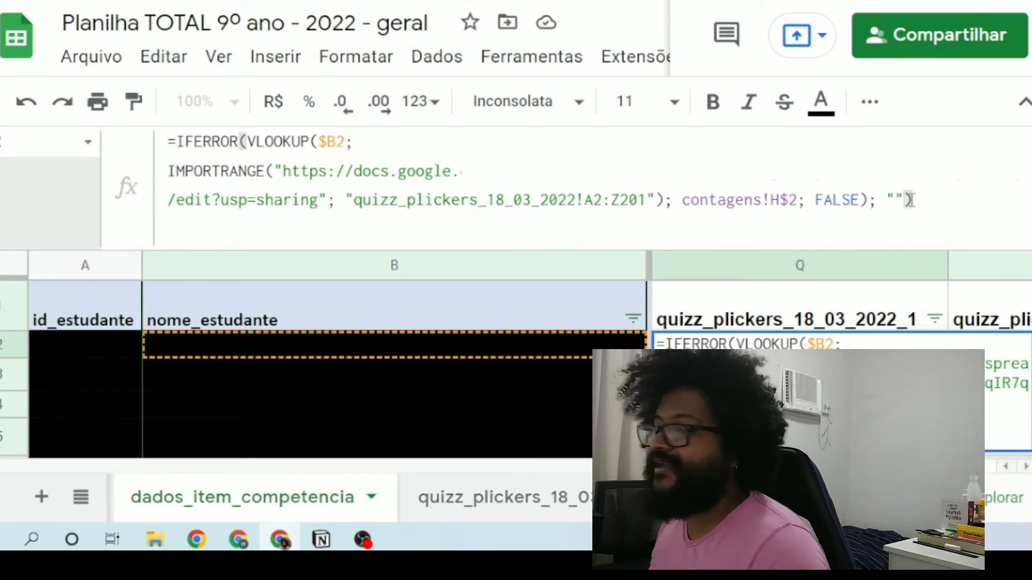
left_click(179, 143)
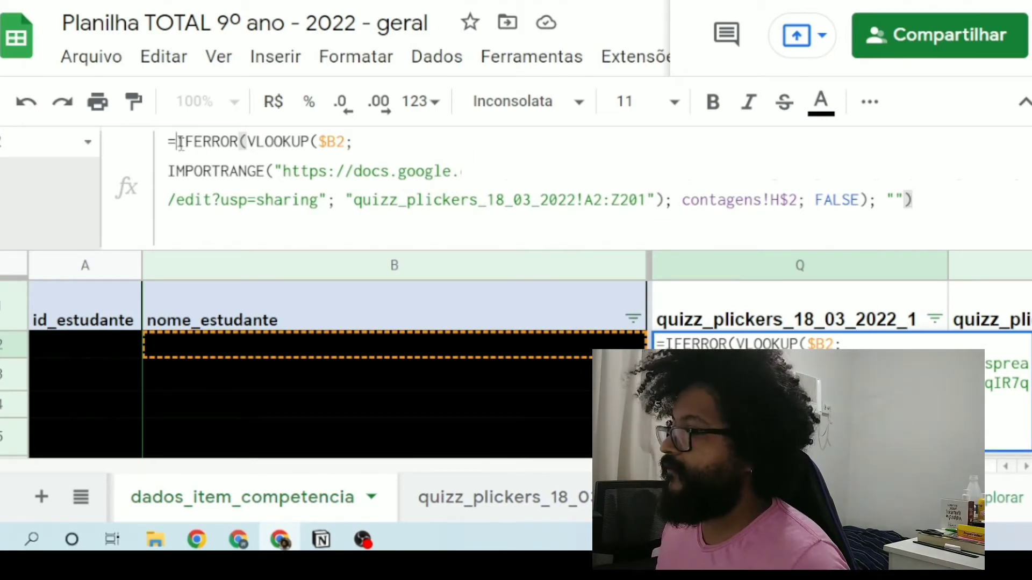
Step: Highlight IFERROR's empty-text fallback "" and the whole VLOOKUP it wraps, and close the Q2 formula without changes
double_click(894, 200)
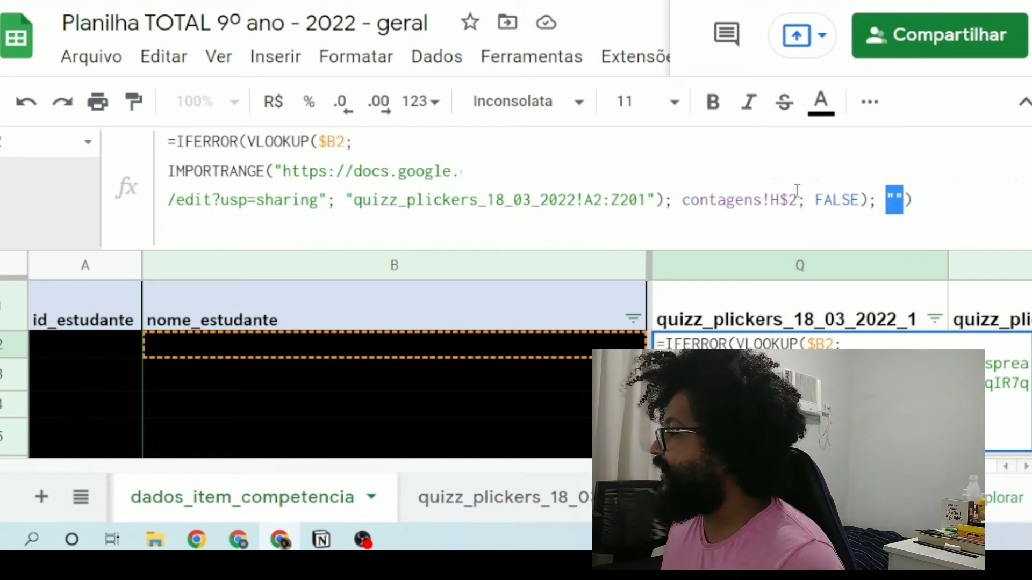
double_click(869, 200)
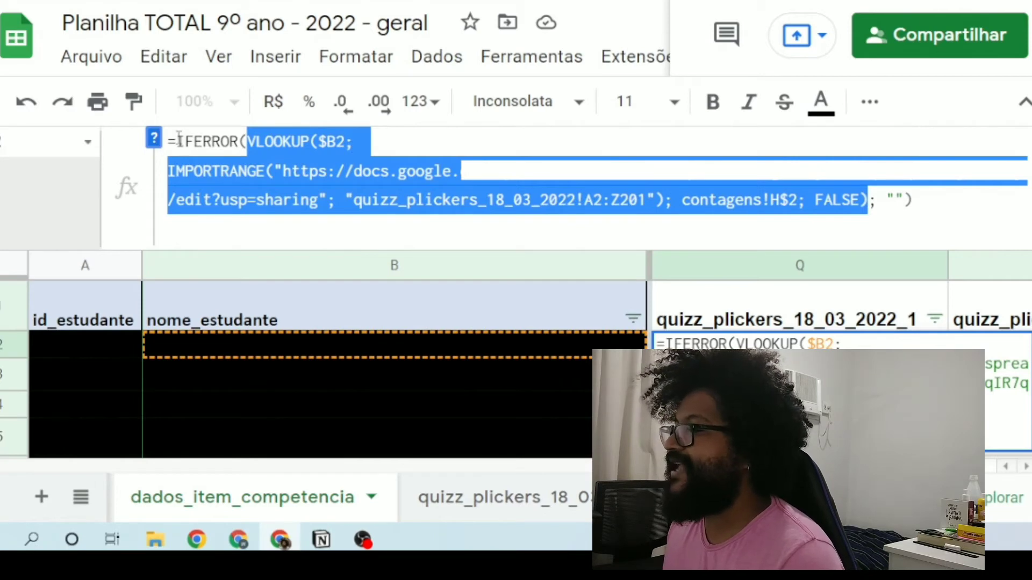
left_click_drag(179, 142, 870, 200)
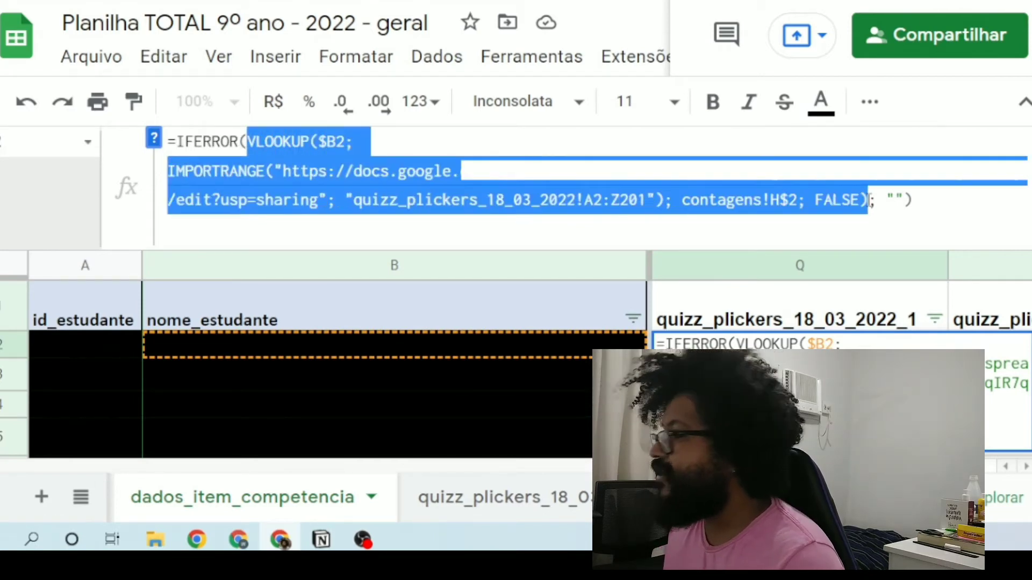
left_click(895, 201)
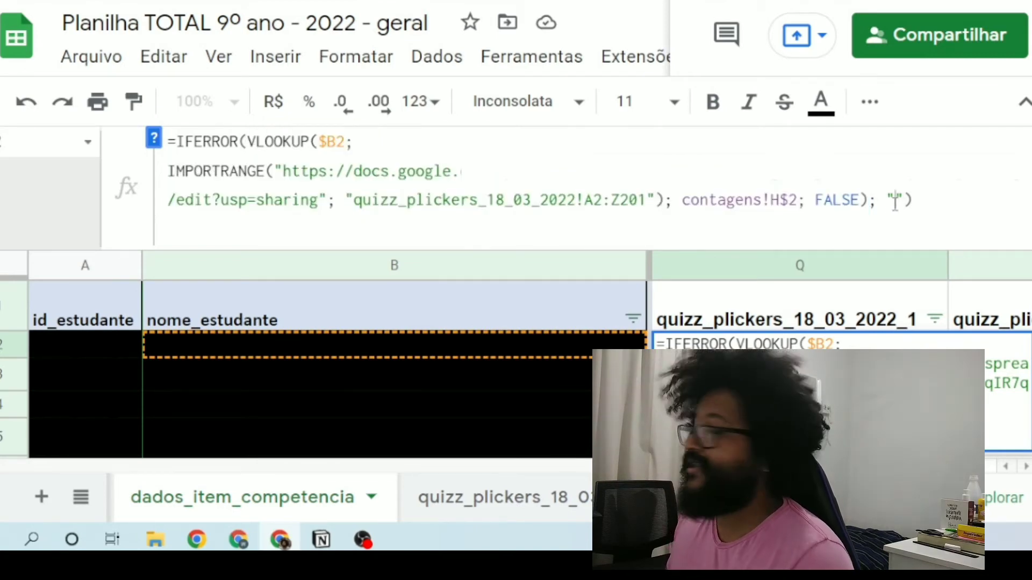
left_click(941, 198)
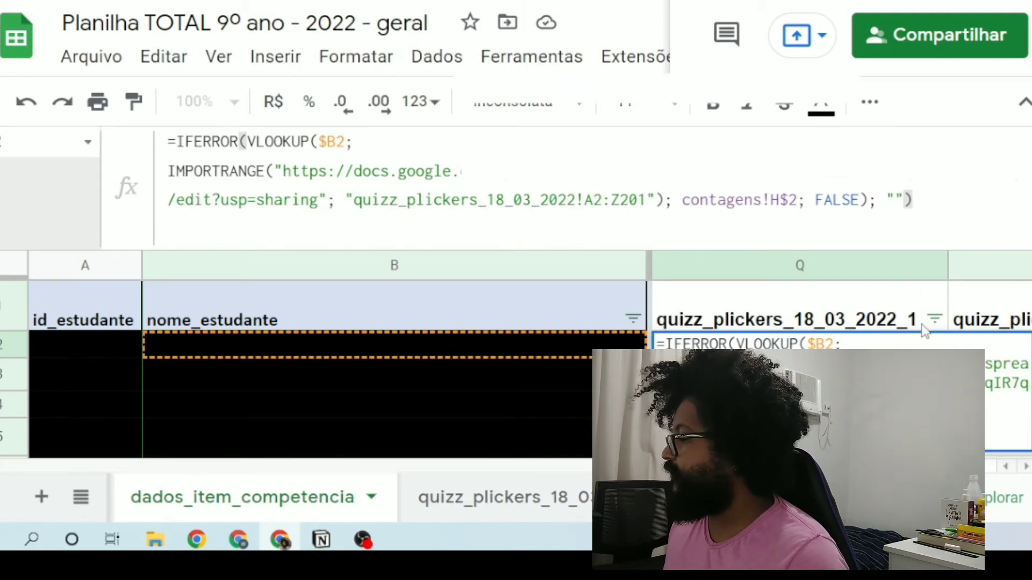
key("Return")
key("Up")
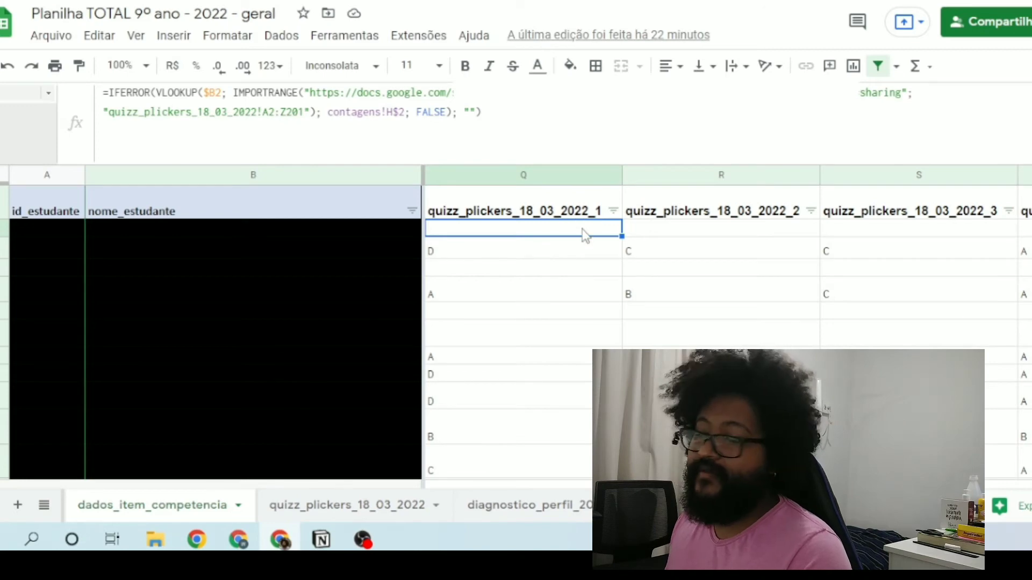
Step: Inspect the formulas in column Q from Q3 down to Q10 to compare how the $B search key changes per row
left_click(555, 254)
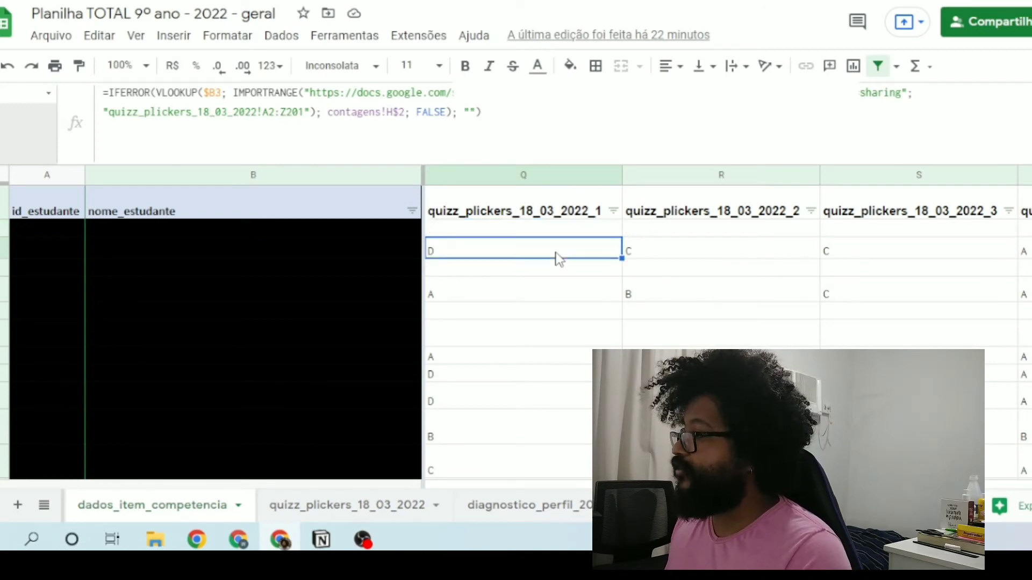
left_click(484, 271)
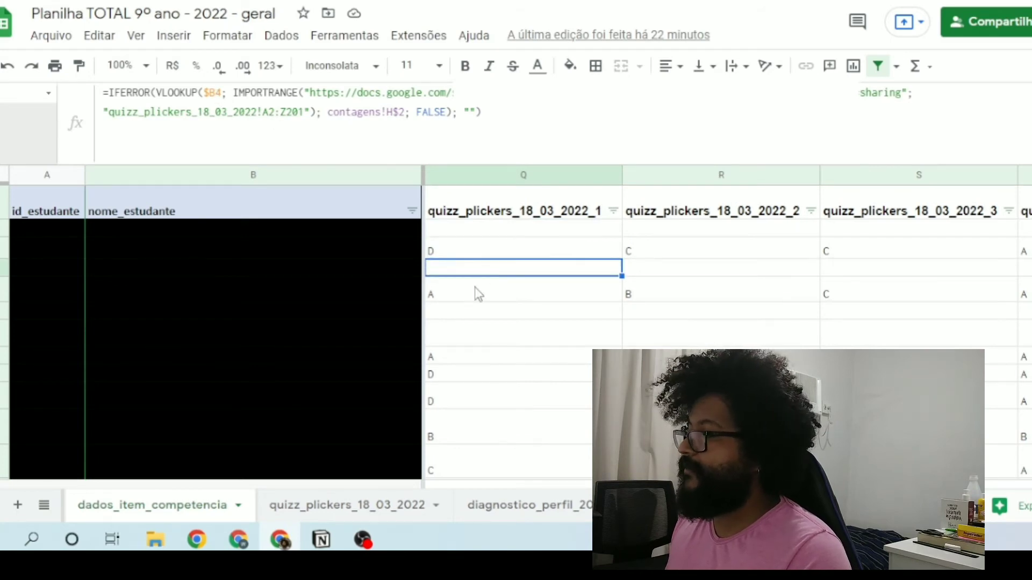
left_click(473, 291)
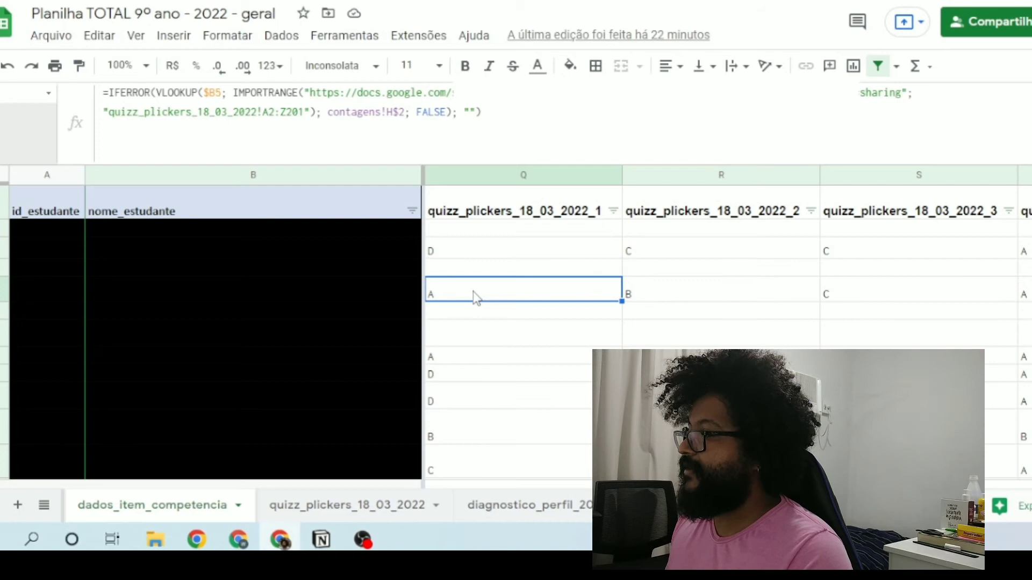
left_click(458, 315)
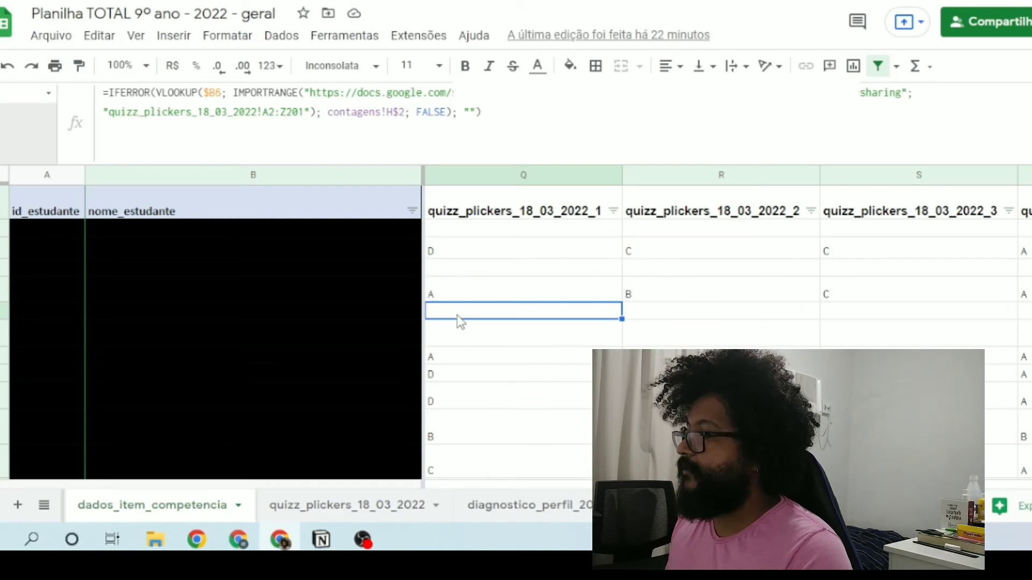
left_click(543, 334)
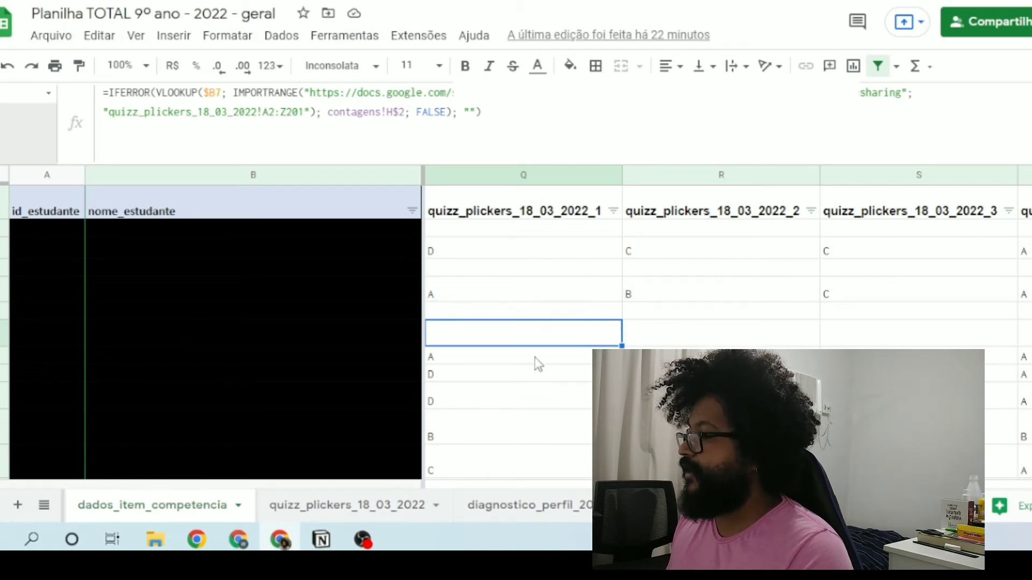
left_click(535, 358)
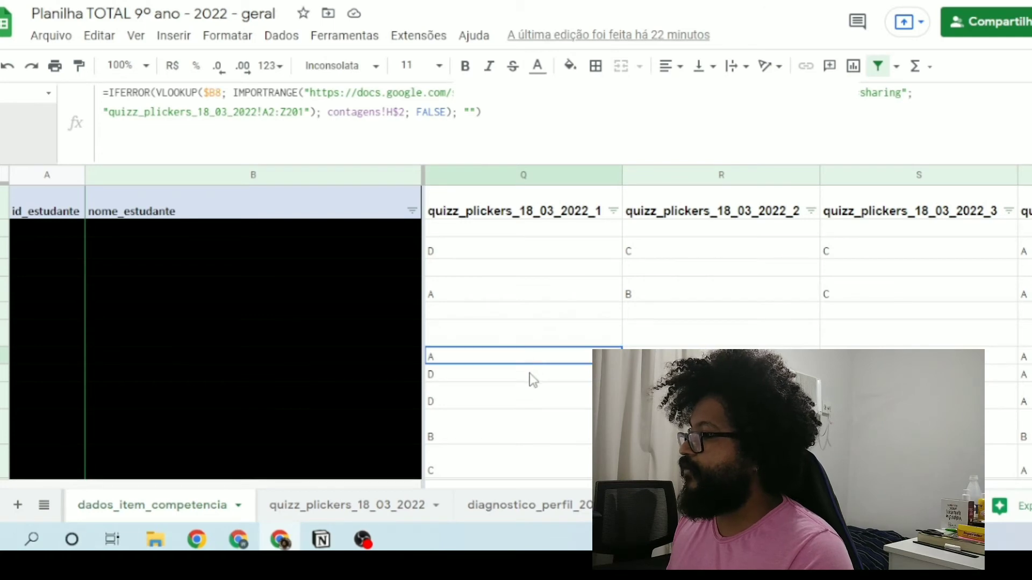
key("Down")
key("Down")
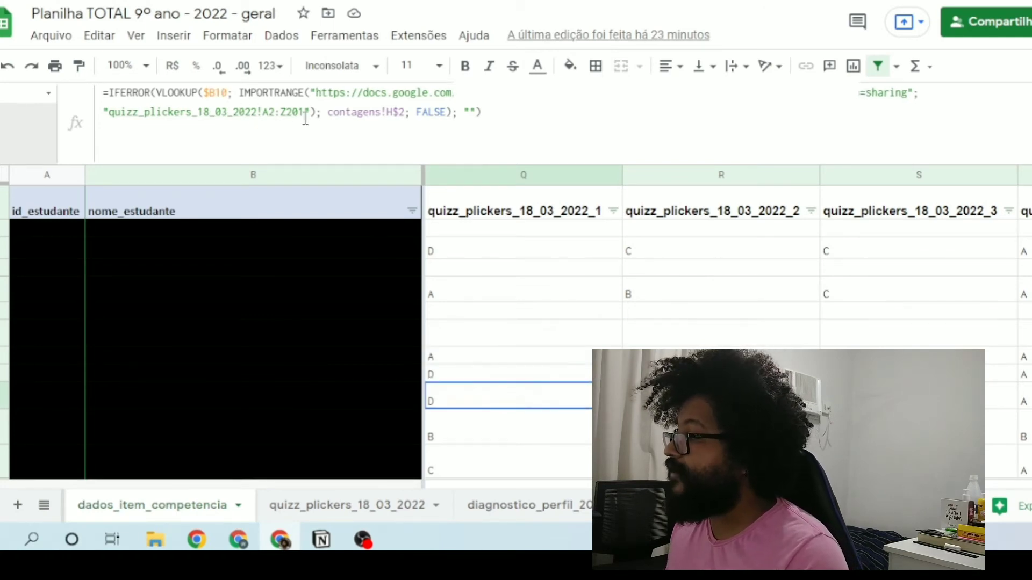
Step: Highlight the contagens!H$2 column index in the Q10 formula and exit the cell without changing it
left_click_drag(329, 116, 405, 107)
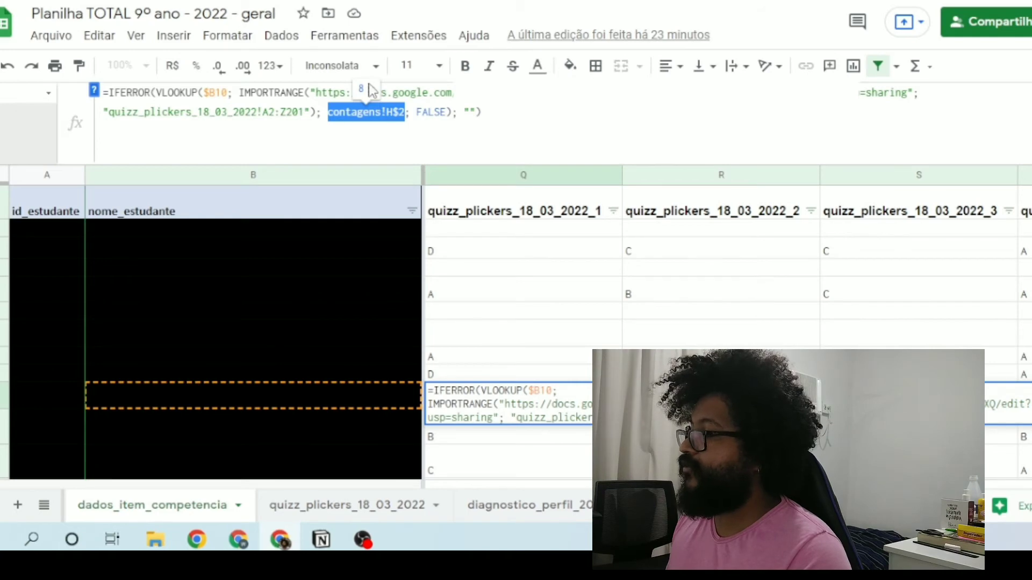
left_click(495, 112)
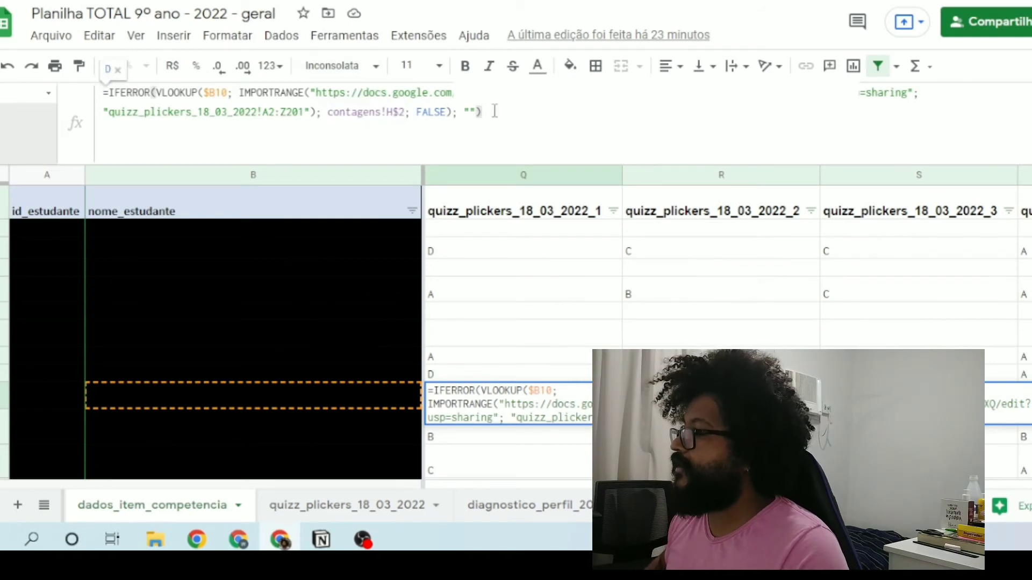
key("Return")
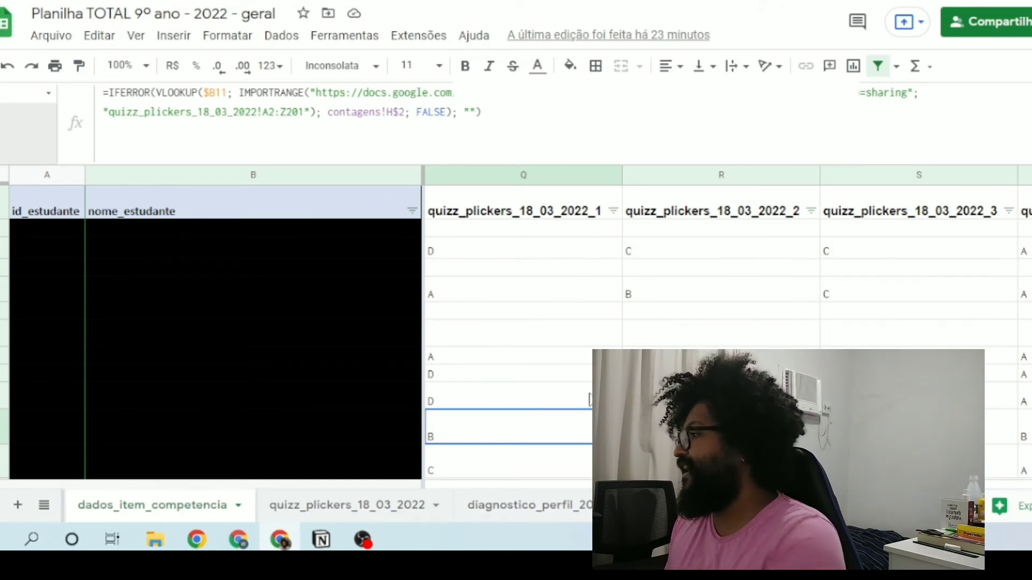
Step: Compare the contagens column-index references in the row 2 formulas of quizz_plickers_18_03_2022_2 and quizz_plickers_18_03_2022_3
left_click(697, 233)
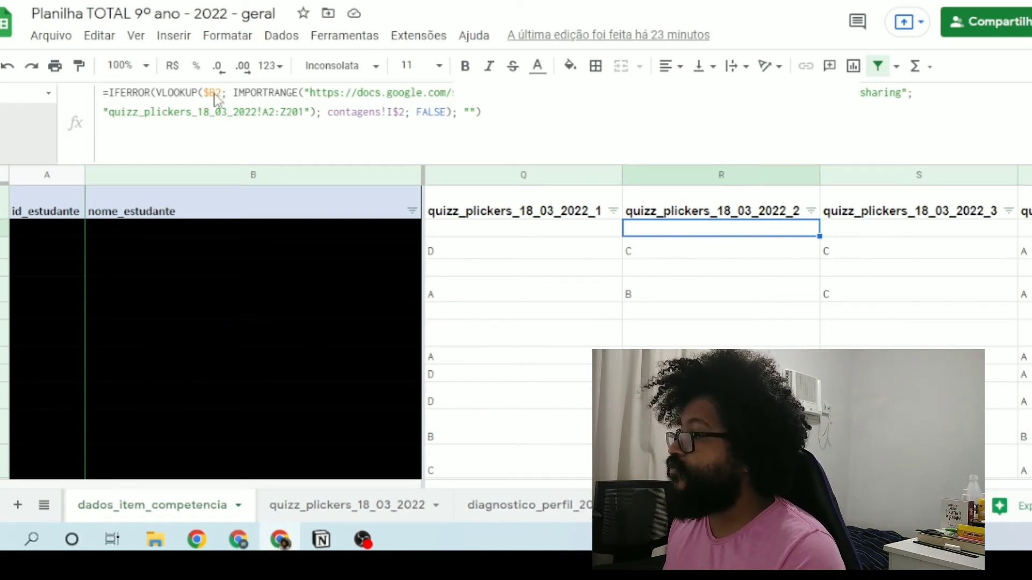
key("Right")
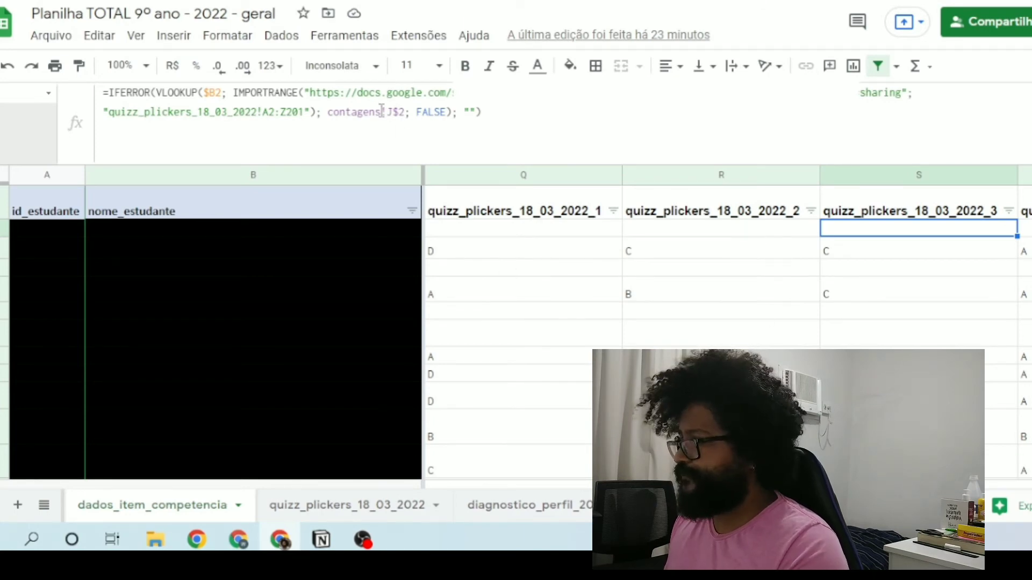
key("Left")
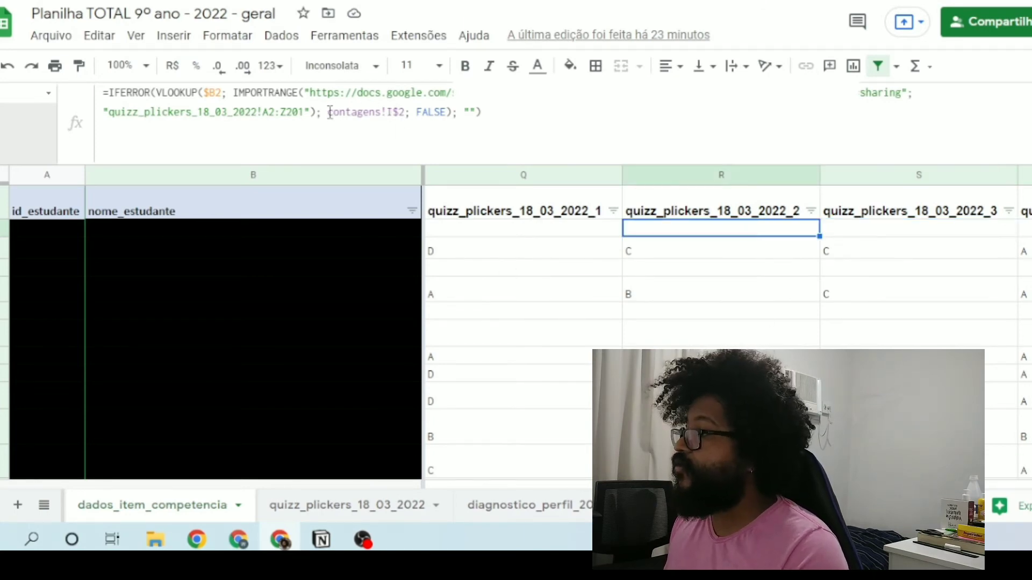
Step: Highlight the contagens!I$2 argument in the R2 formula, then close the formula and return to R2
left_click_drag(330, 113, 405, 118)
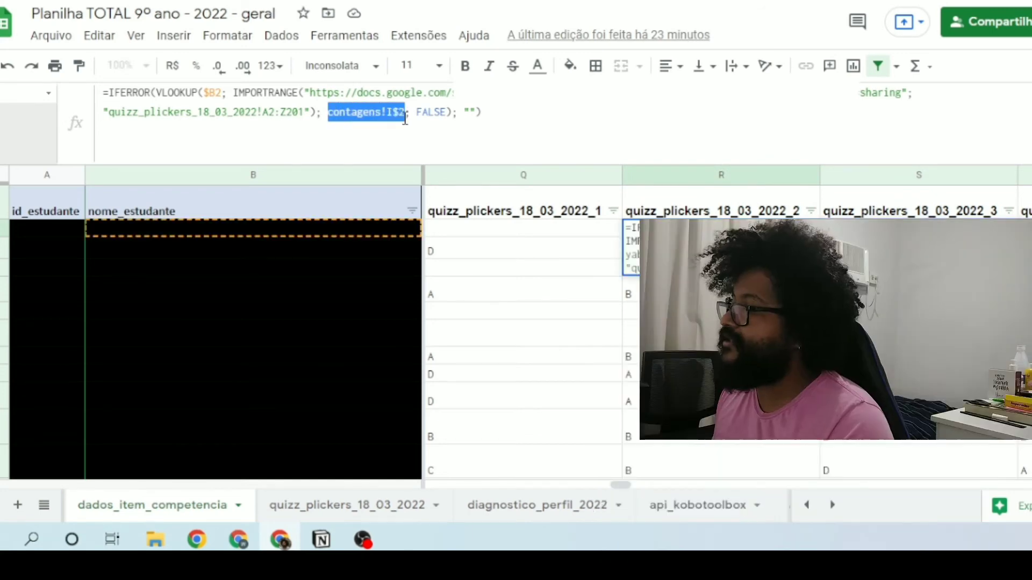
left_click(503, 114)
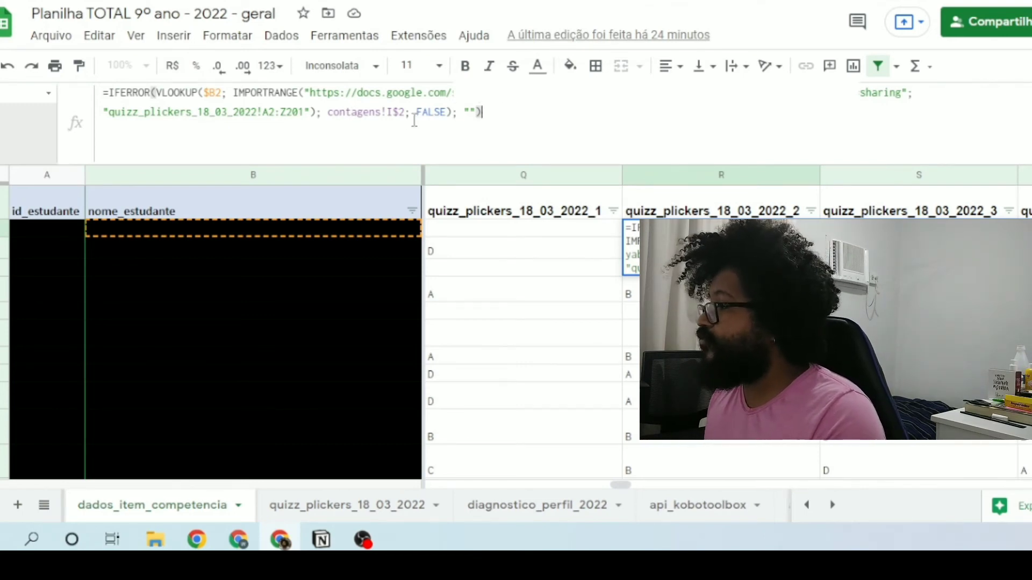
key("Return")
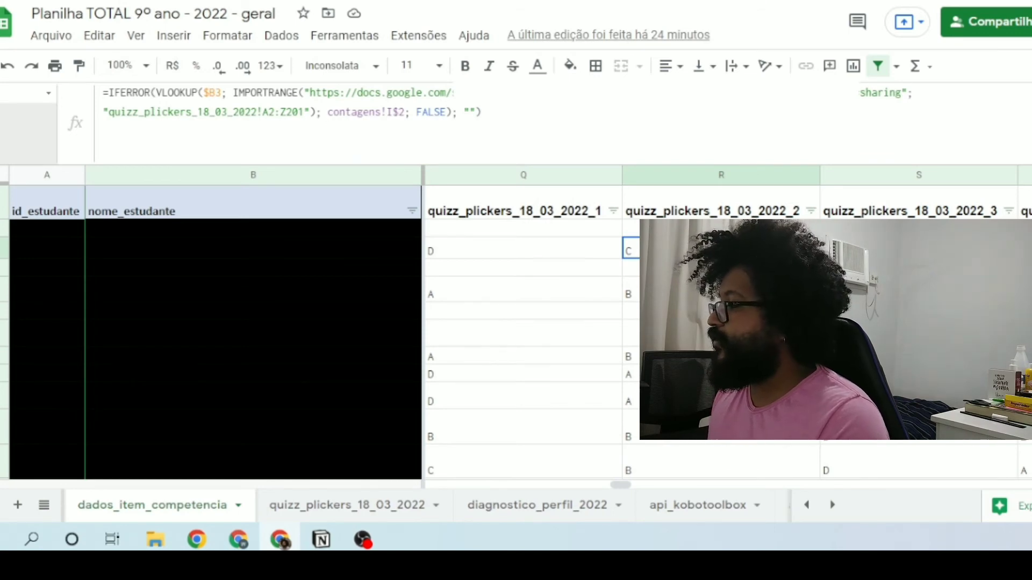
key("Up")
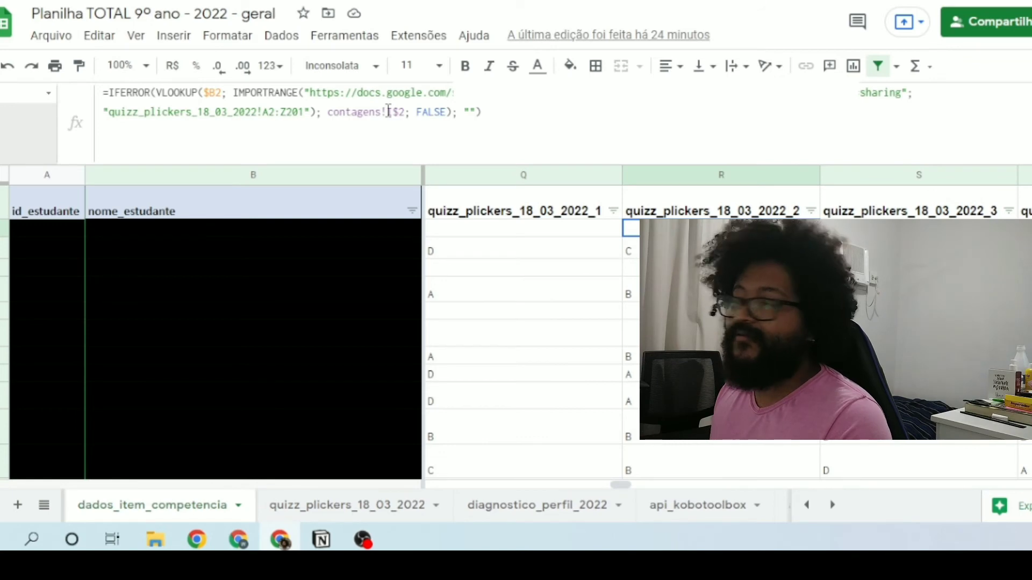
Step: Highlight the full contagens!I$2 column-index argument in the R2 formula again and leave the cell without changing it
left_click(329, 114)
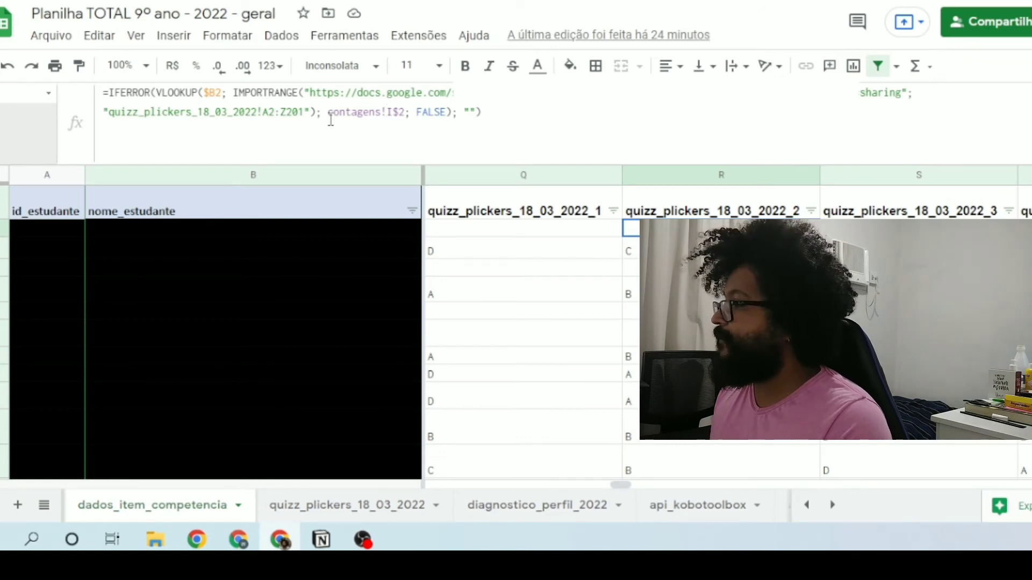
left_click(403, 115, "shift")
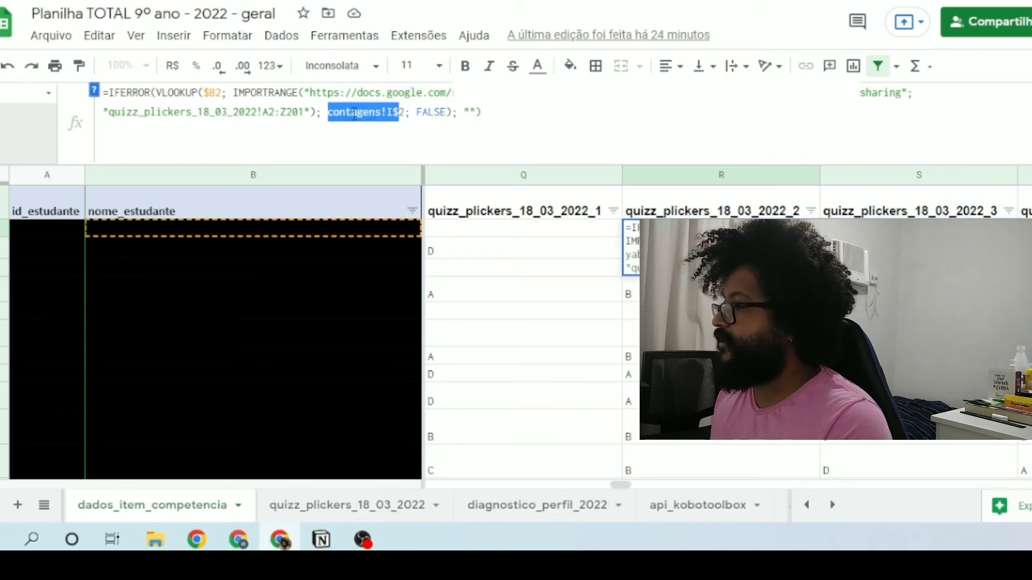
left_click(330, 112)
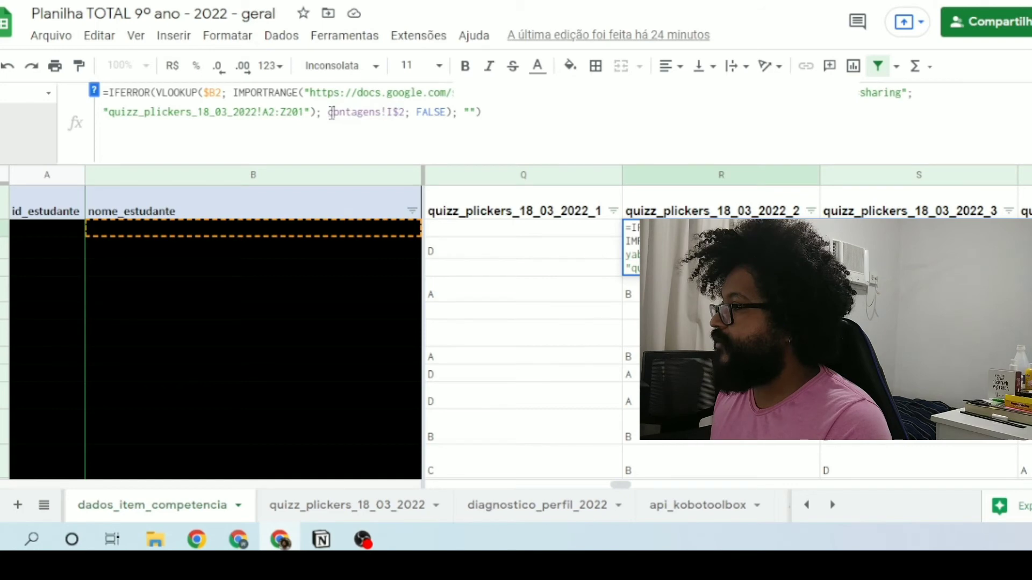
left_click(406, 112, "shift")
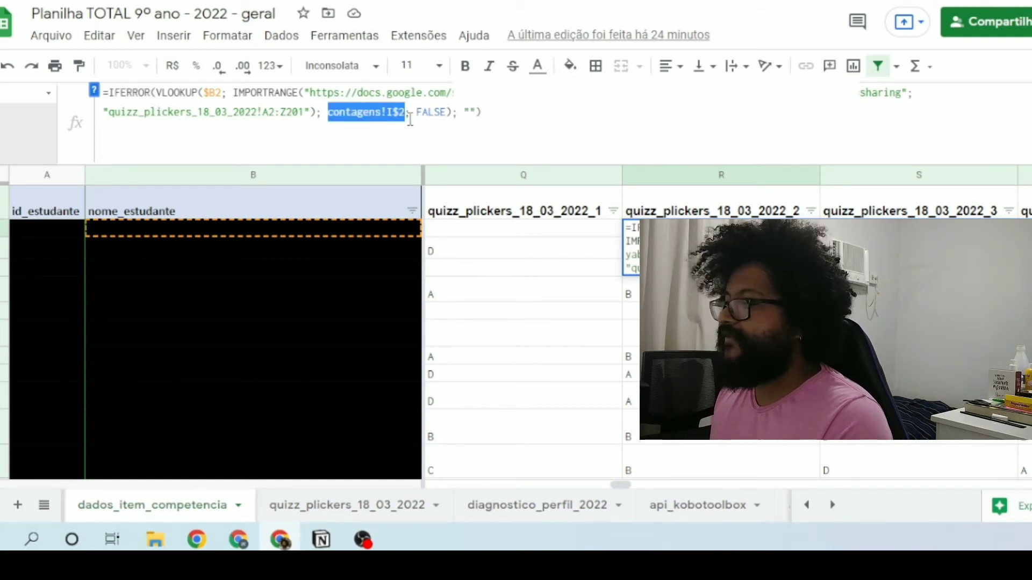
left_click(495, 114)
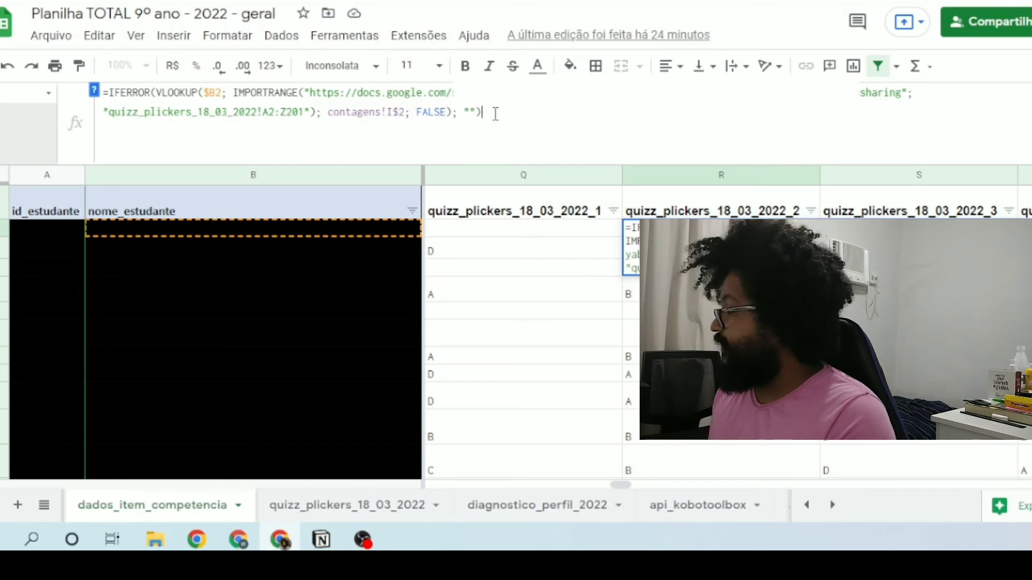
key("Return")
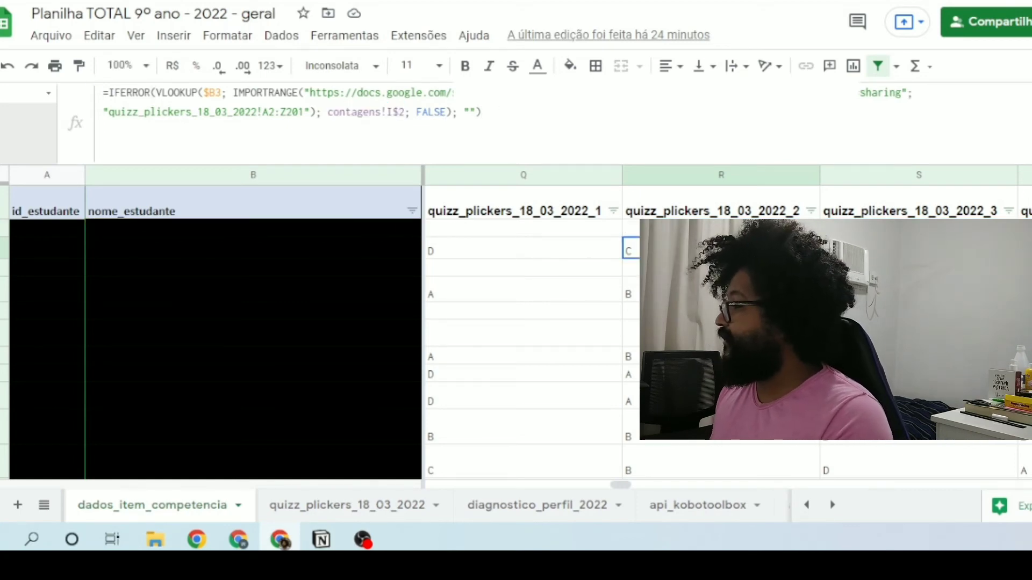
Step: Highlight the contagens!J$2 column index in the S2 formula under quizz_plickers_18_03_2022_3, leaving the formula unchanged
left_click(918, 229)
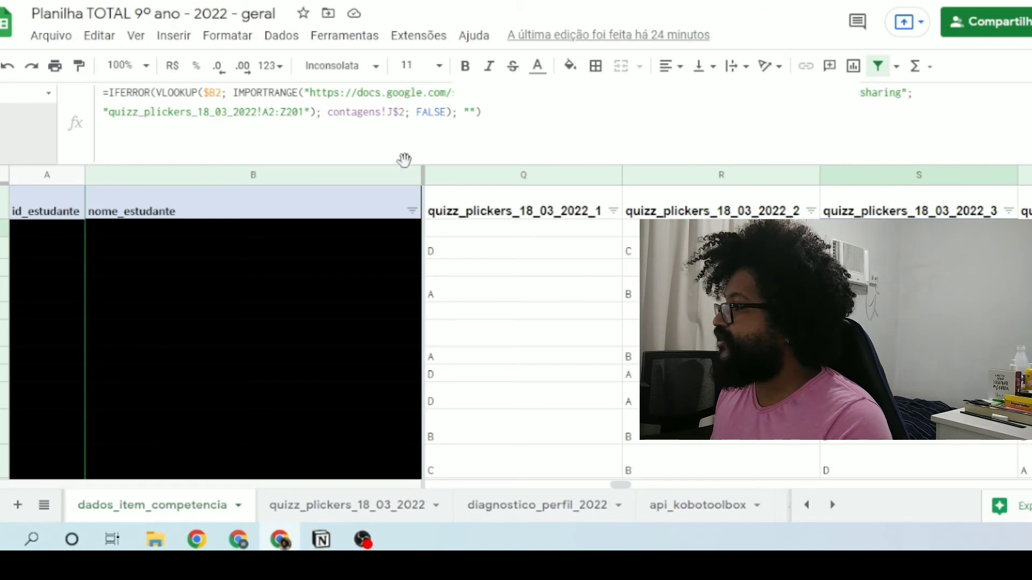
left_click_drag(327, 110, 408, 111)
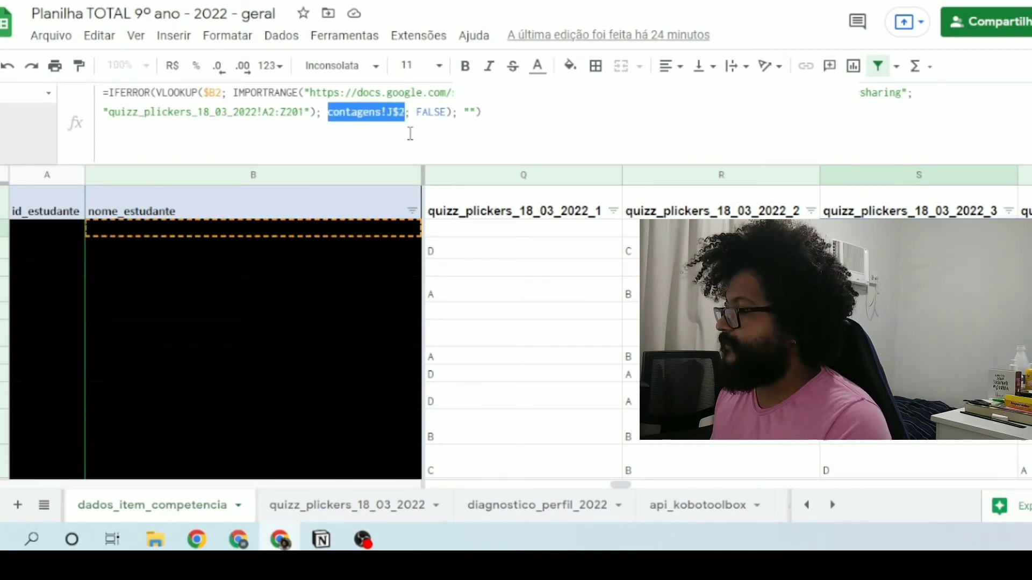
left_click(508, 112)
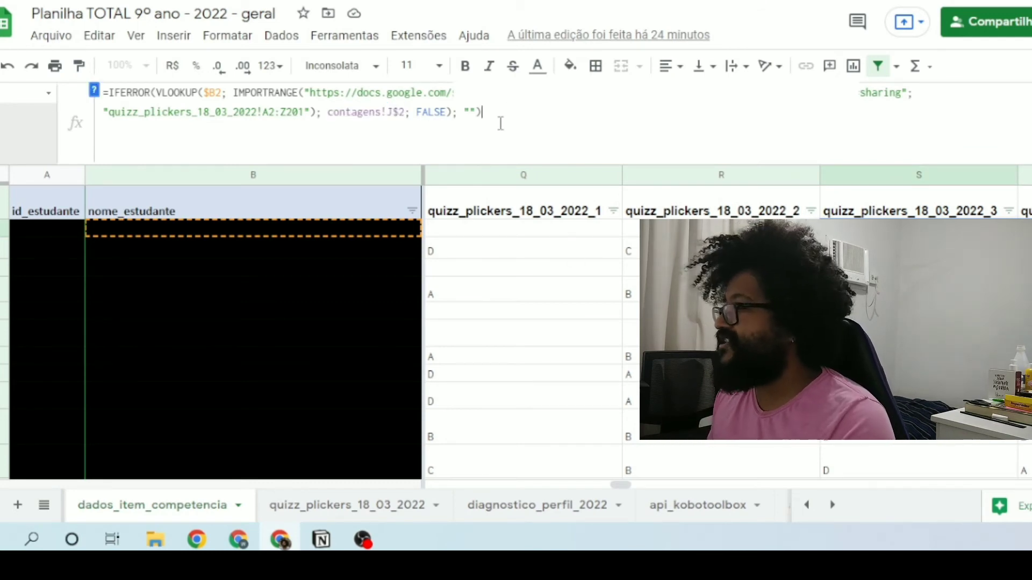
key("Return")
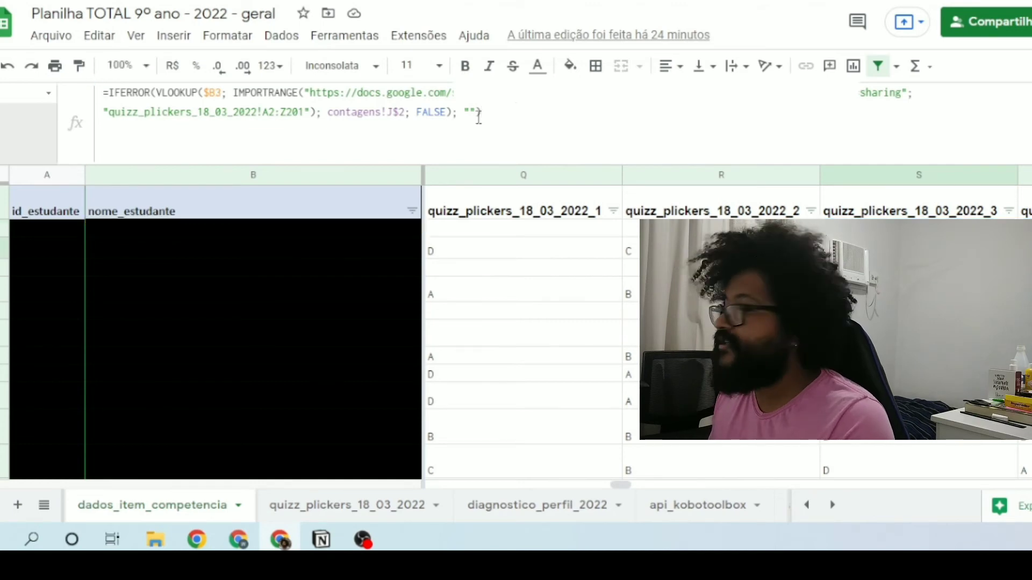
Step: Highlight the contagens!J$2 argument in the S3 formula to compare it with the row above, keeping the formula as is
left_click(329, 113)
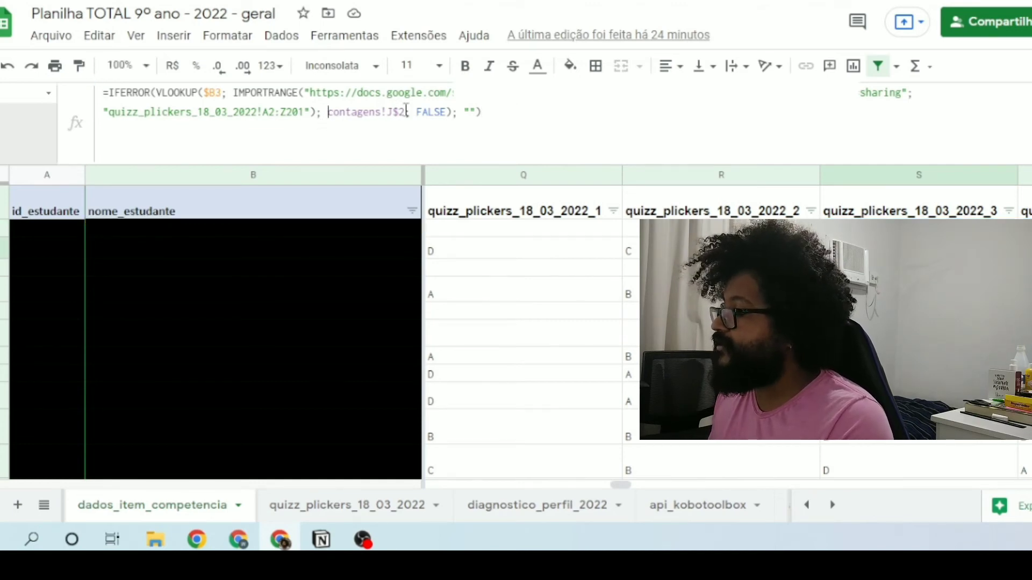
left_click(407, 110, "shift")
left_click(501, 112)
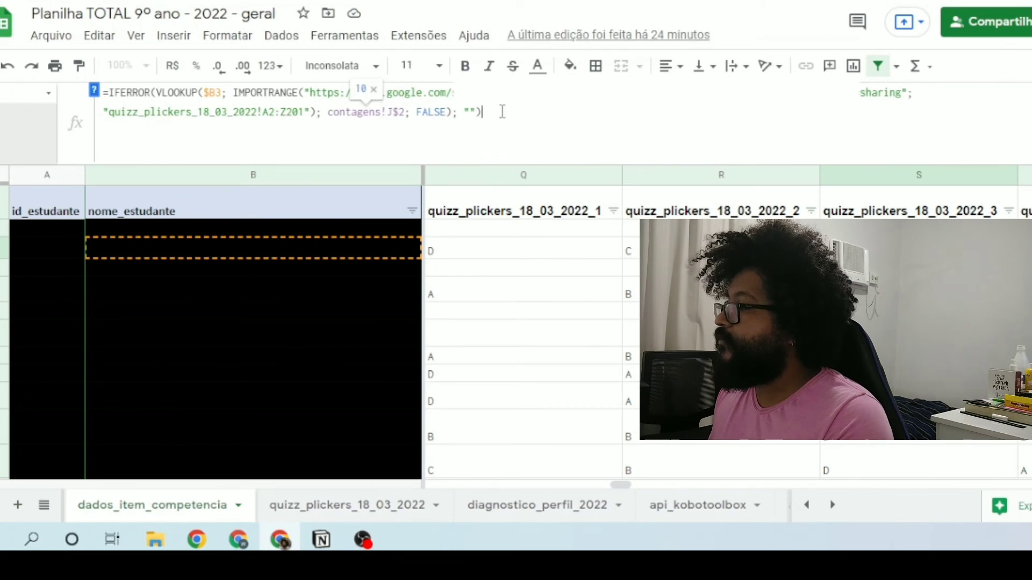
left_click(330, 113)
left_click_drag(330, 113, 406, 116)
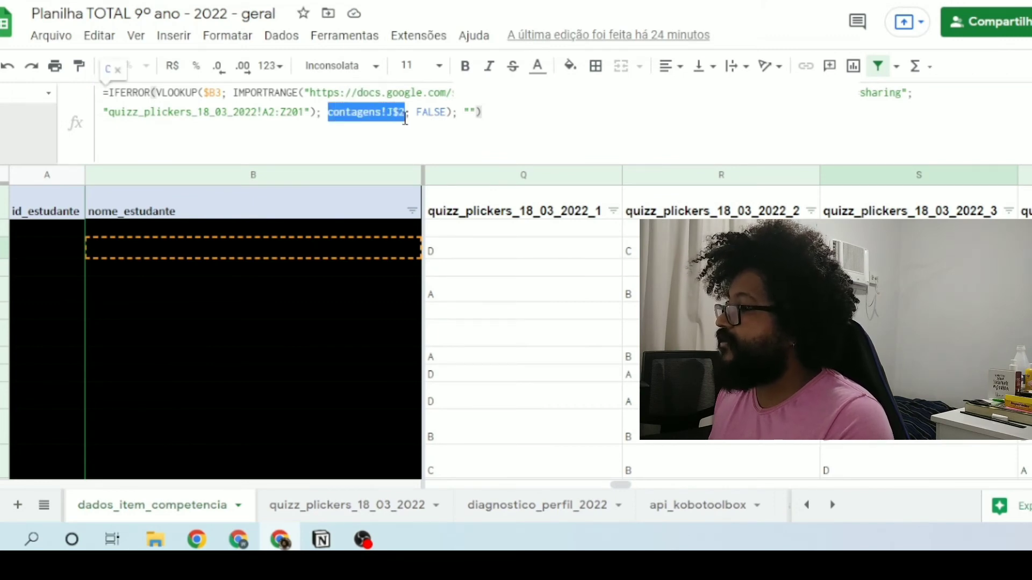
left_click(514, 117)
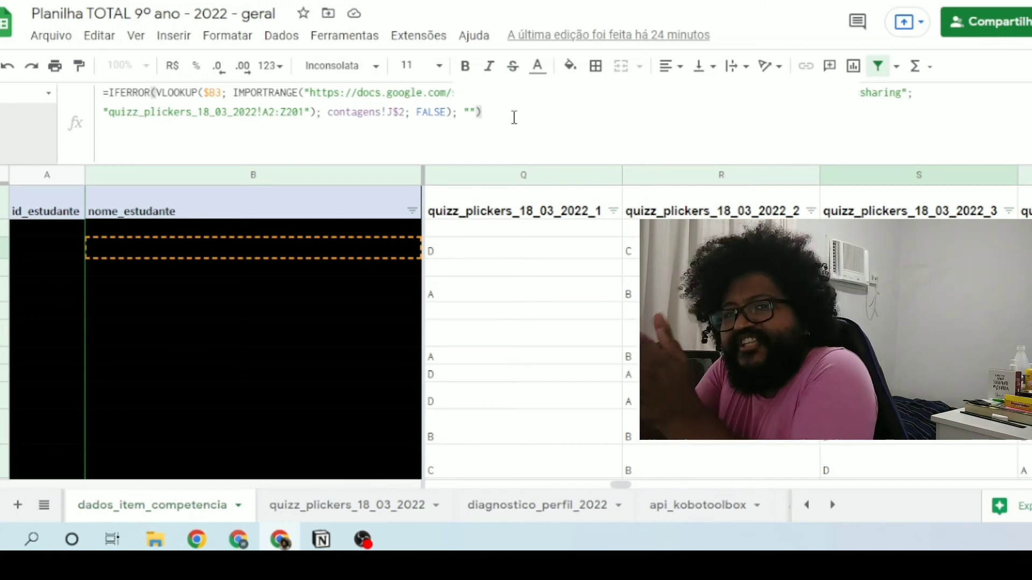
key("Return")
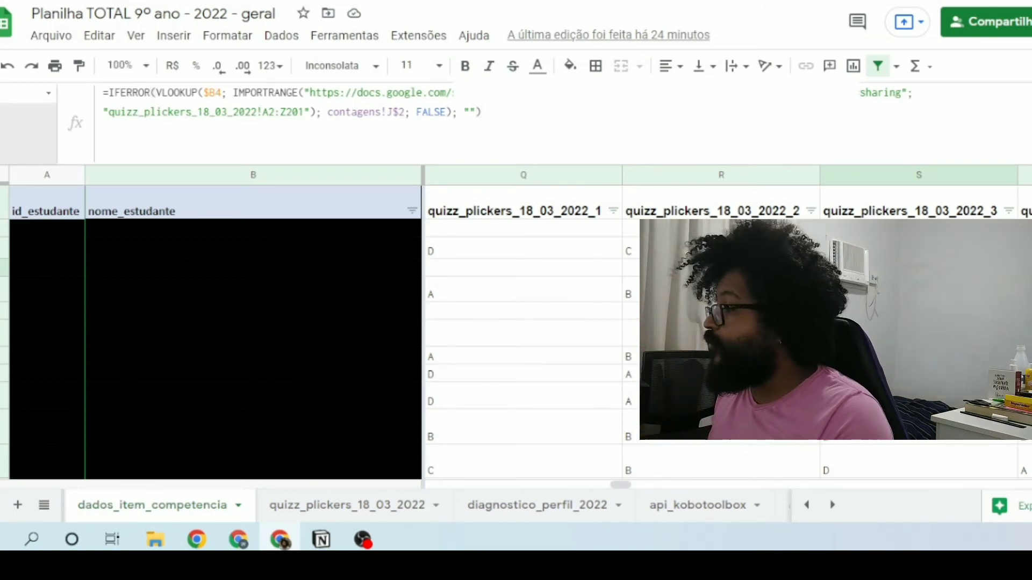
Step: Look through the imported answers further down the question columns and review the formula in Q2 without editing it
scroll(516, 334, "down", 1)
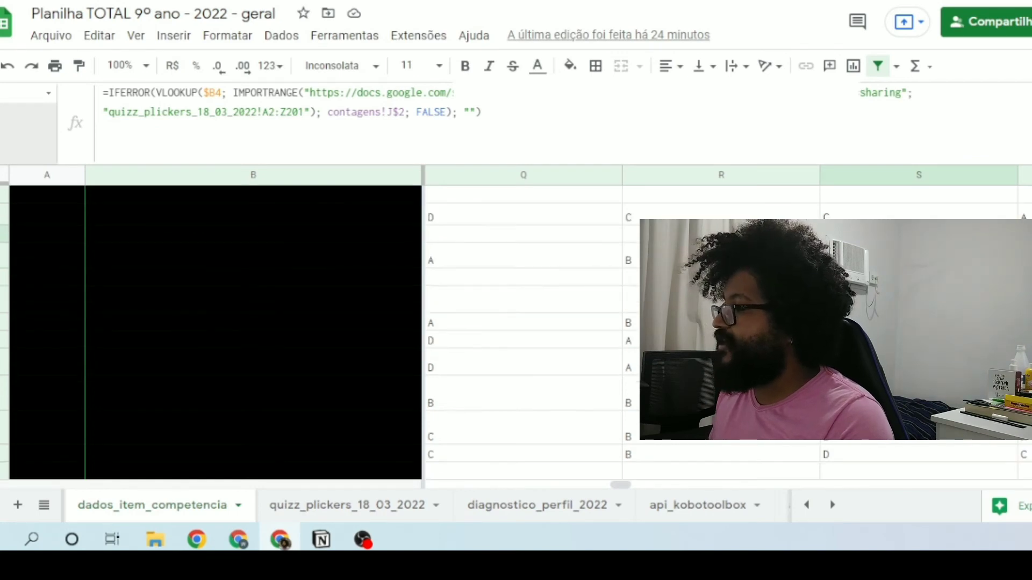
scroll(634, 334, "down", 5)
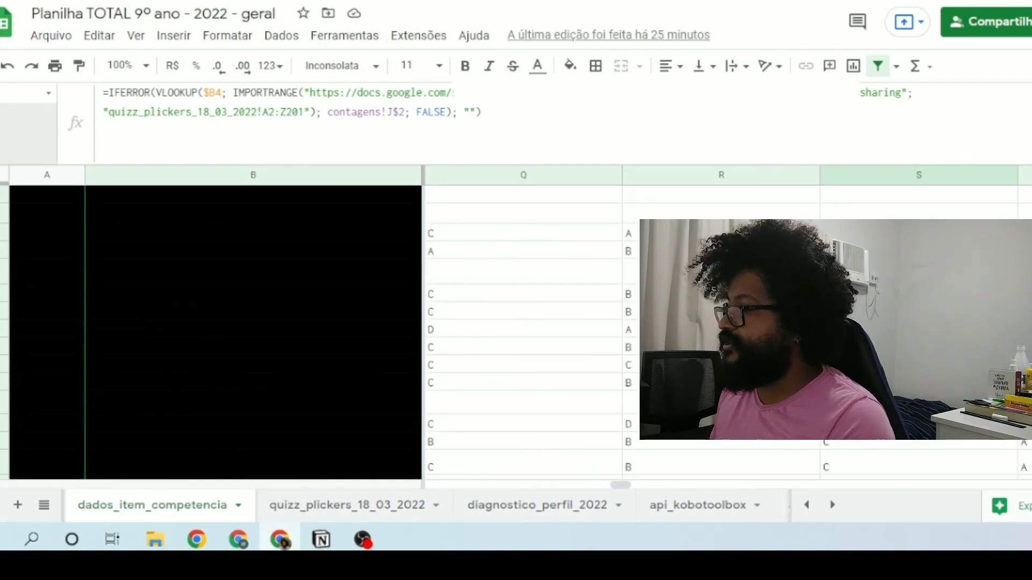
scroll(540, 341, "up", 5)
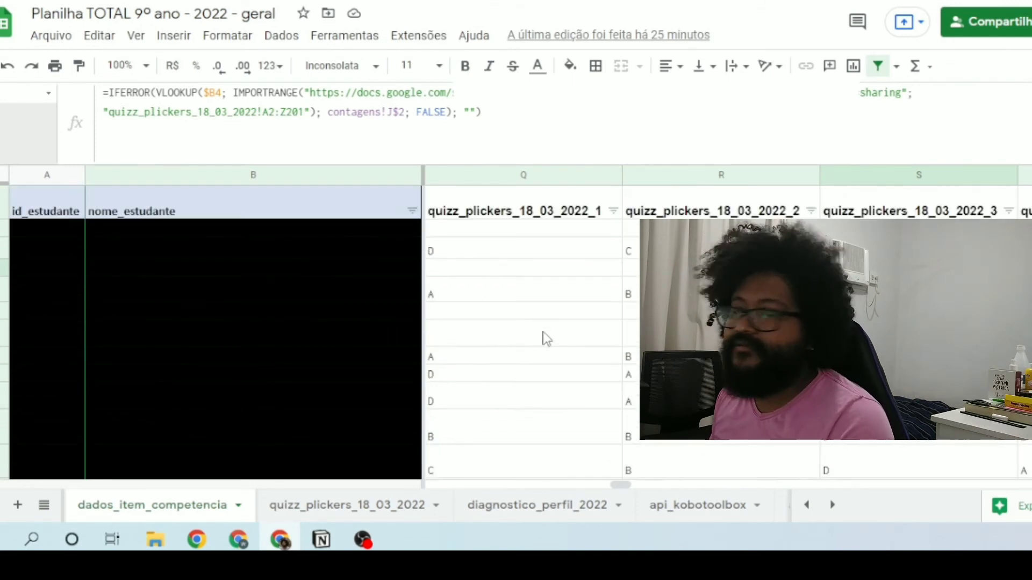
left_click(498, 237)
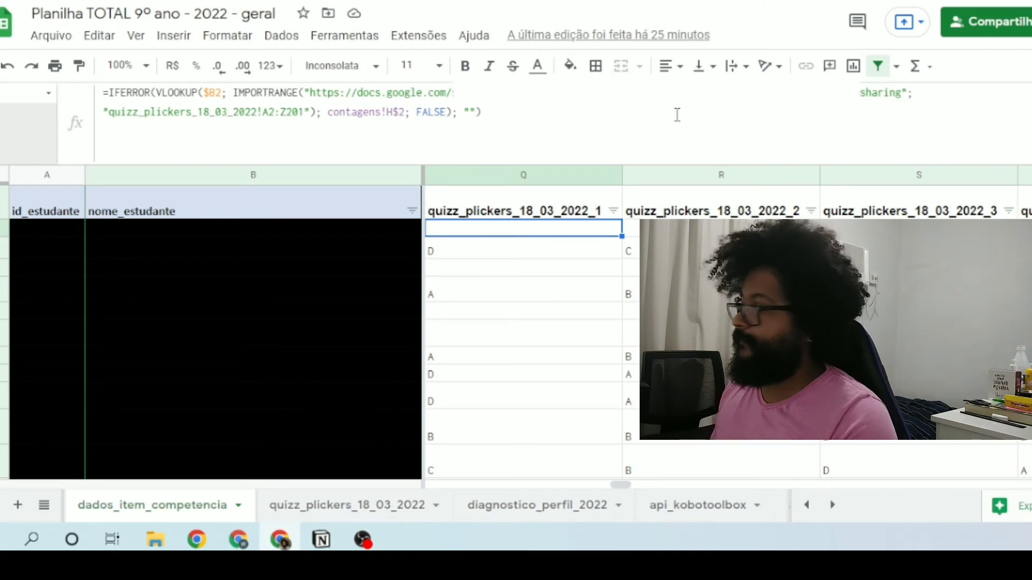
left_click(553, 116)
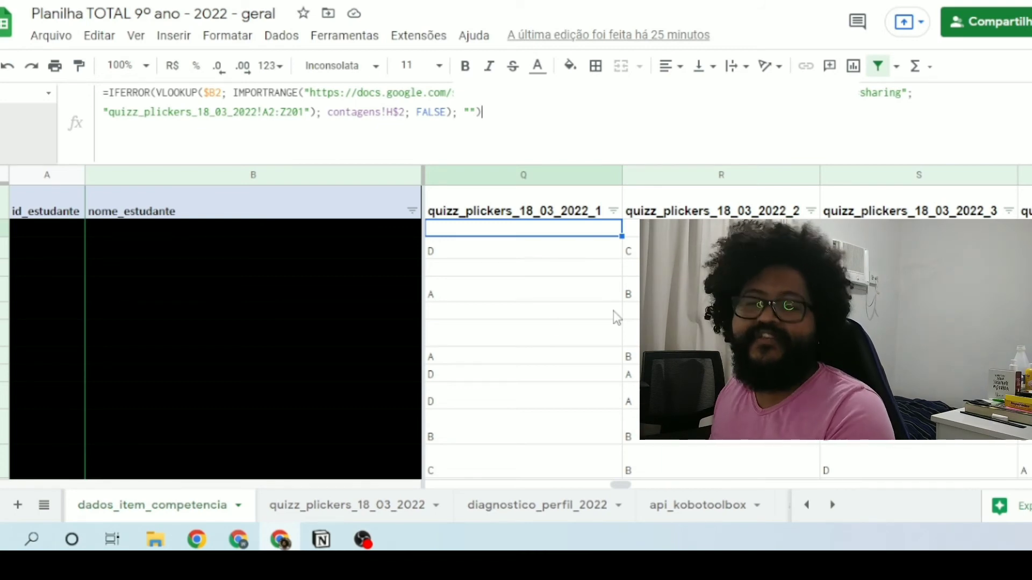
key("Return")
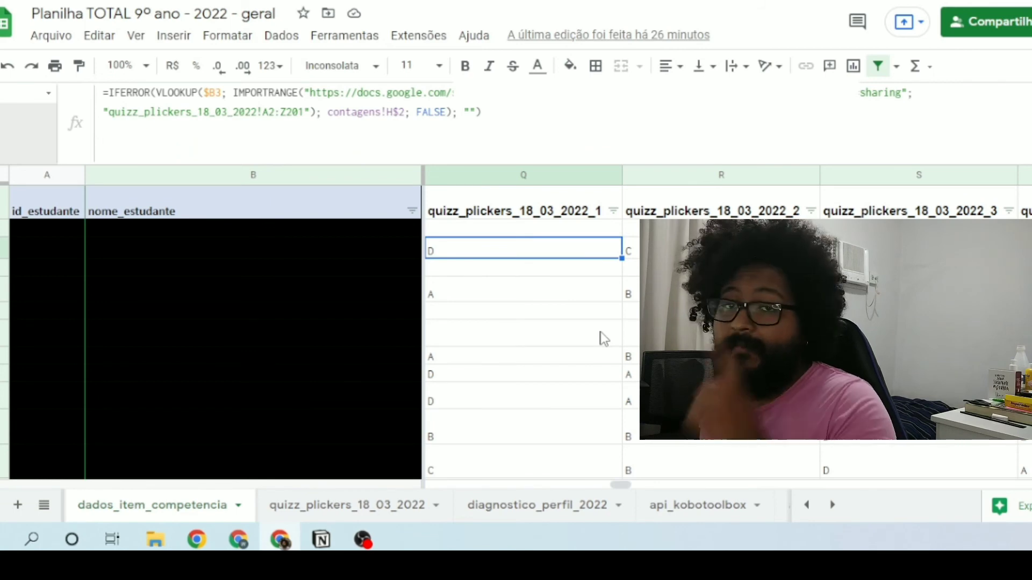
Step: Open the quizz_plickers_18_03_2022 sheet and examine its data from column A onward
left_click(331, 507)
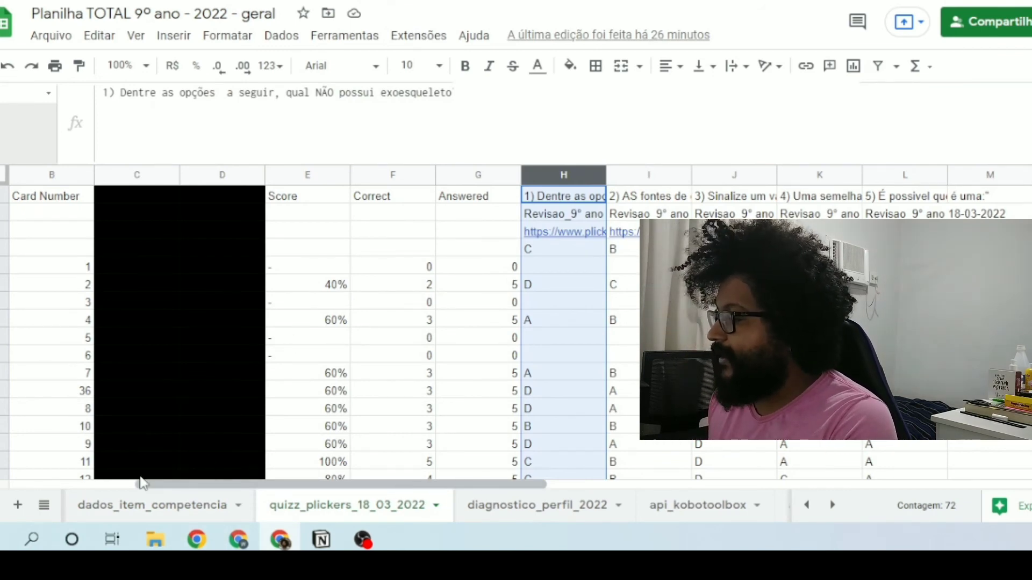
left_click(15, 485)
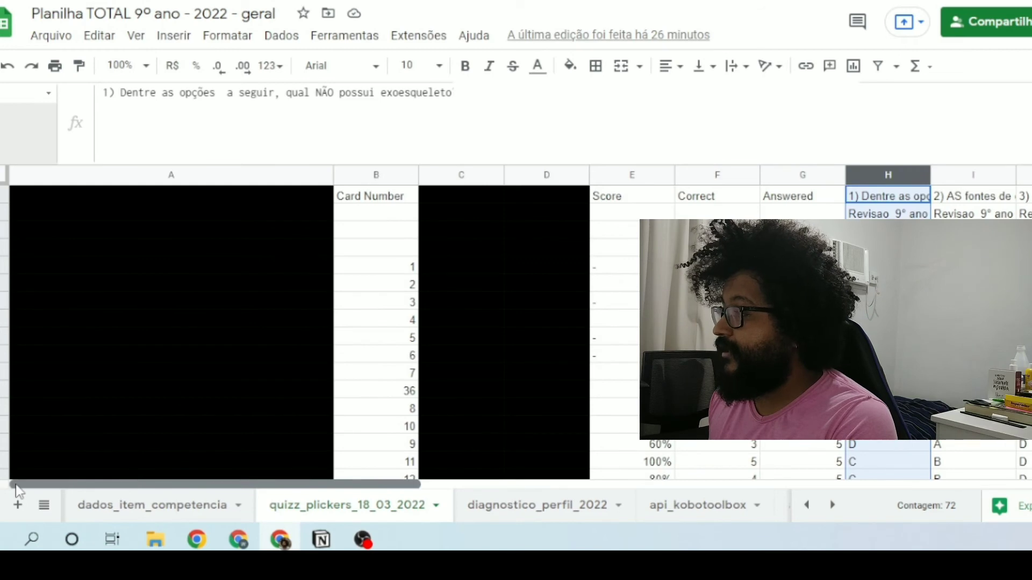